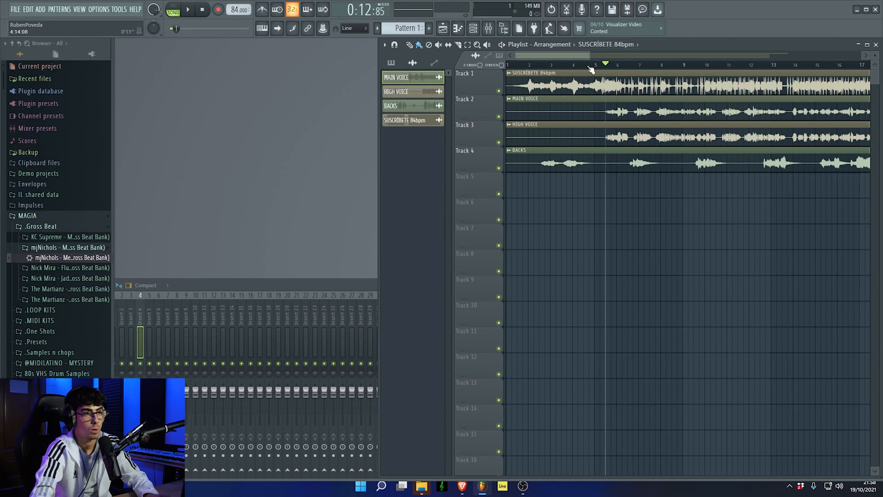
Name mixer insert 1 BEAT and colour it orange
key("space")
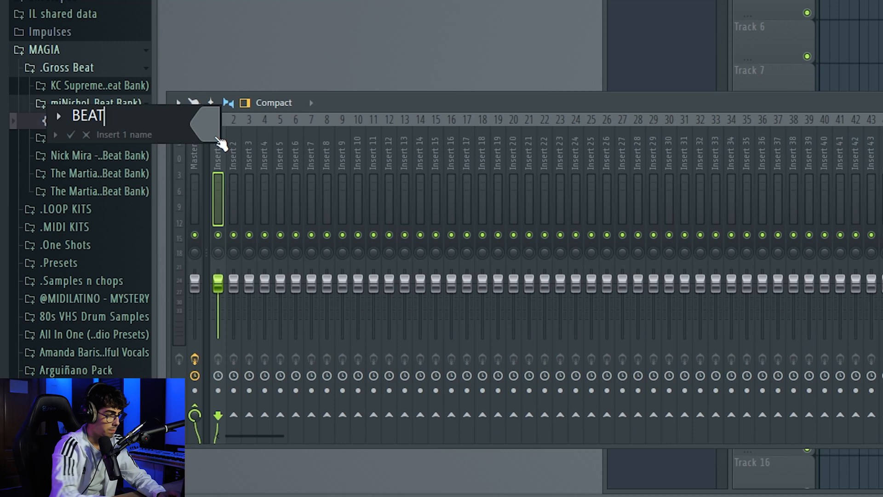
left_click(216, 137)
left_click_drag(273, 131, 257, 120)
left_click(463, 462)
Name mixer insert 2 MAIN VOICE with a red colour and insert 3 HIGH VOICE with a pink colour
type("M")
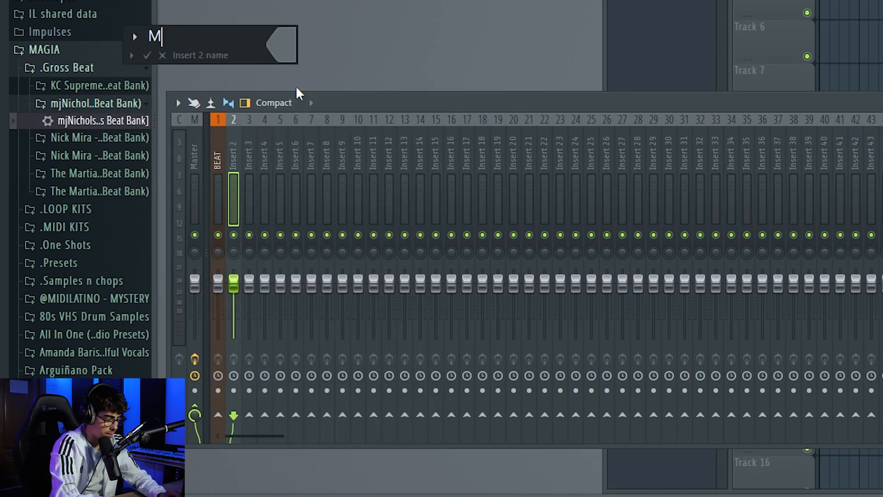
type("AIN VOICE")
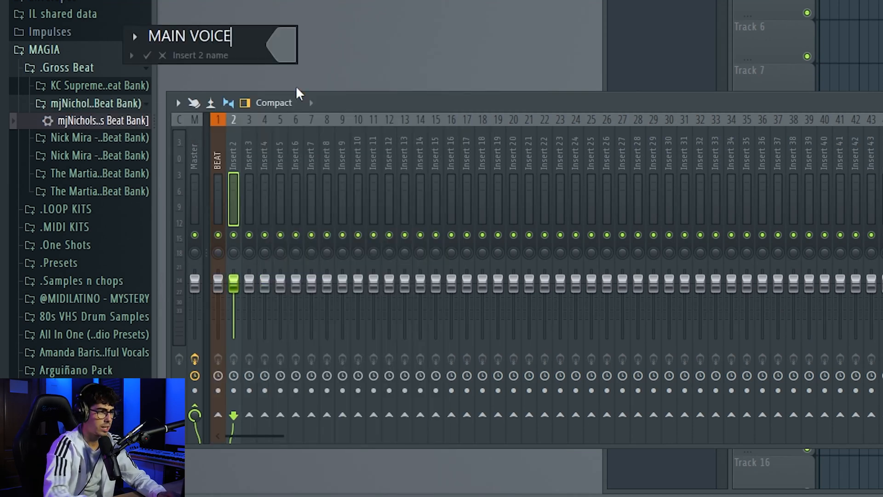
left_click(283, 46)
left_click_drag(324, 85, 301, 60)
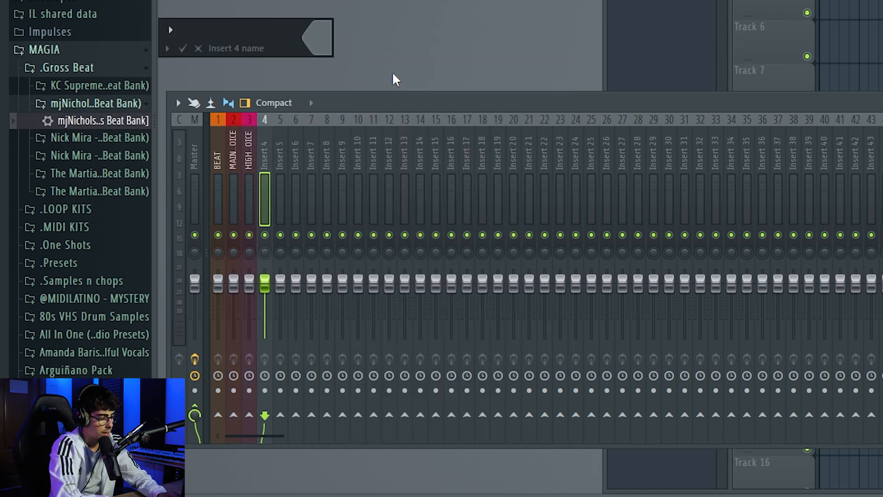
Name mixer insert 4 BACKS and colour it purple
type("BACKS")
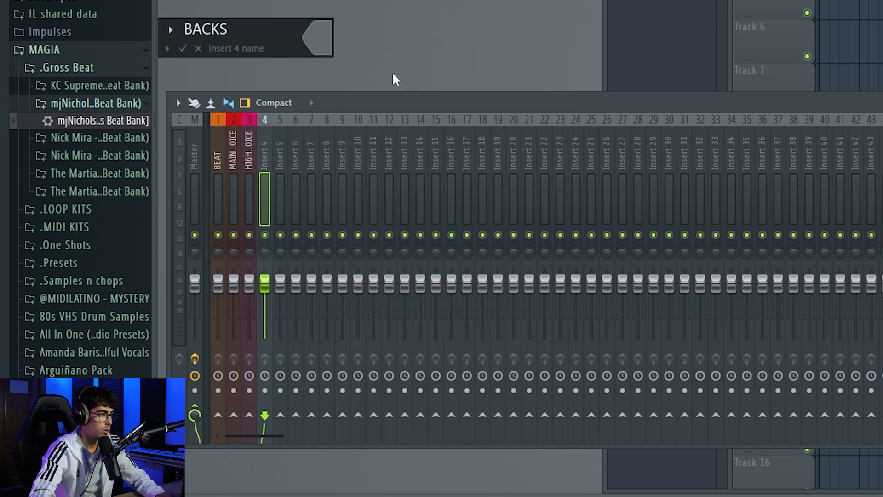
left_click(330, 31)
left_click(486, 134)
left_click(509, 118)
key("Return")
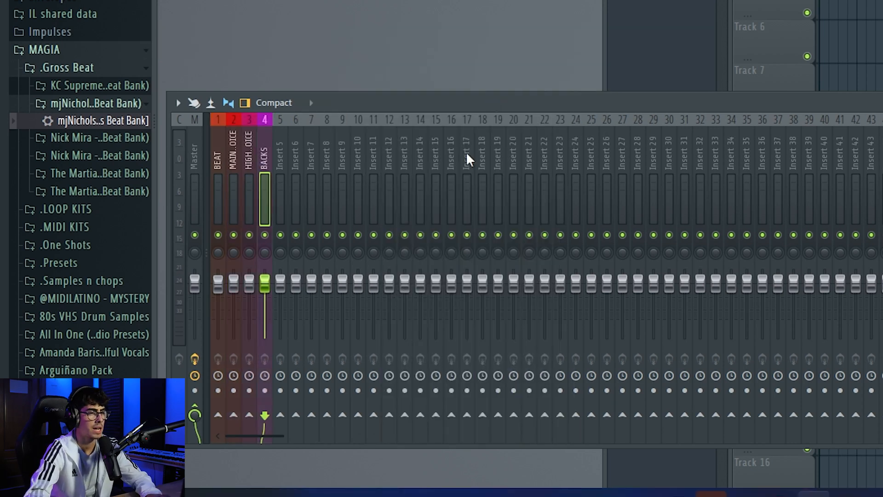
Balance the mix during playback by lowering the HIGH VOICE, BACKS and BEAT faders, with HIGH VOICE lowest and BEAT reduced only slightly
key("space")
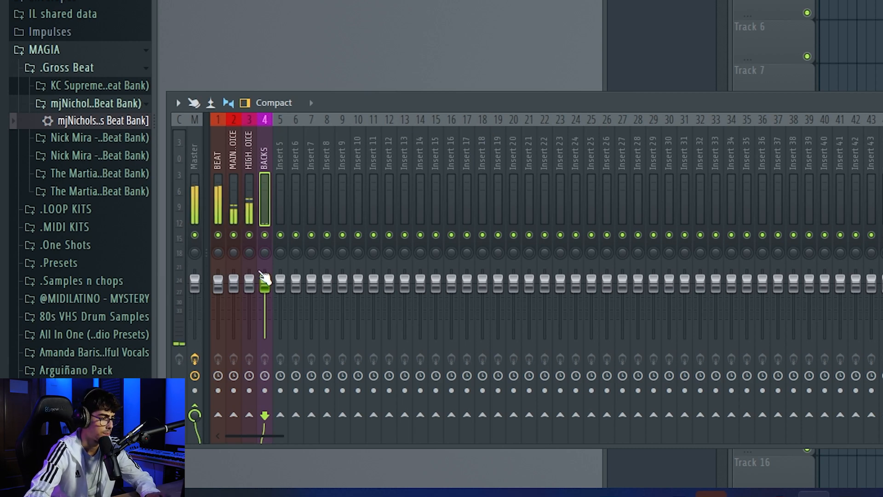
left_click(237, 293)
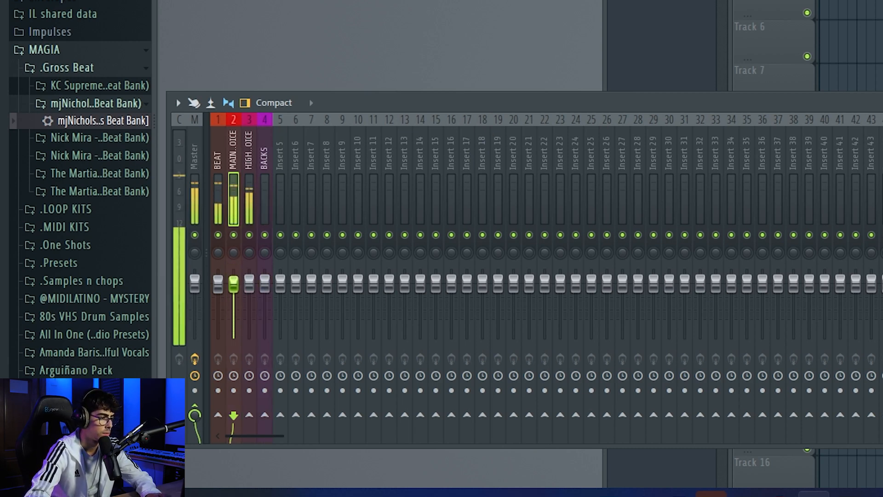
left_click_drag(247, 288, 249, 319)
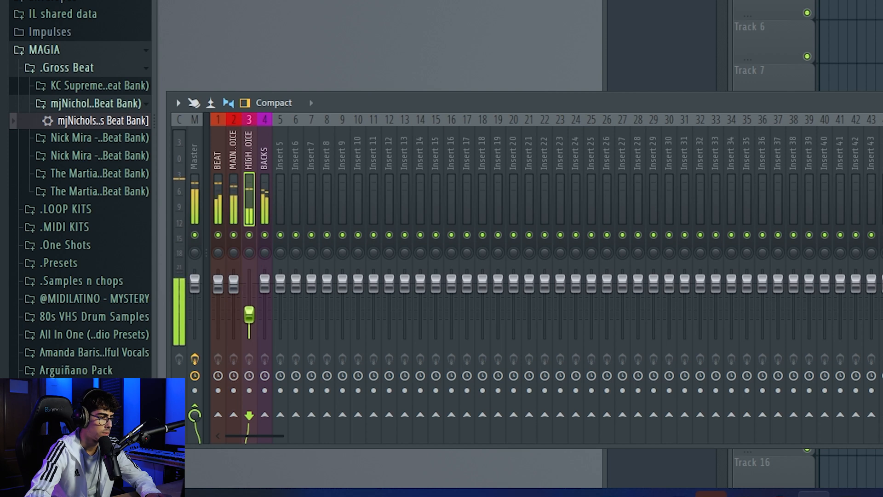
left_click_drag(264, 284, 250, 318)
left_click_drag(217, 283, 264, 312)
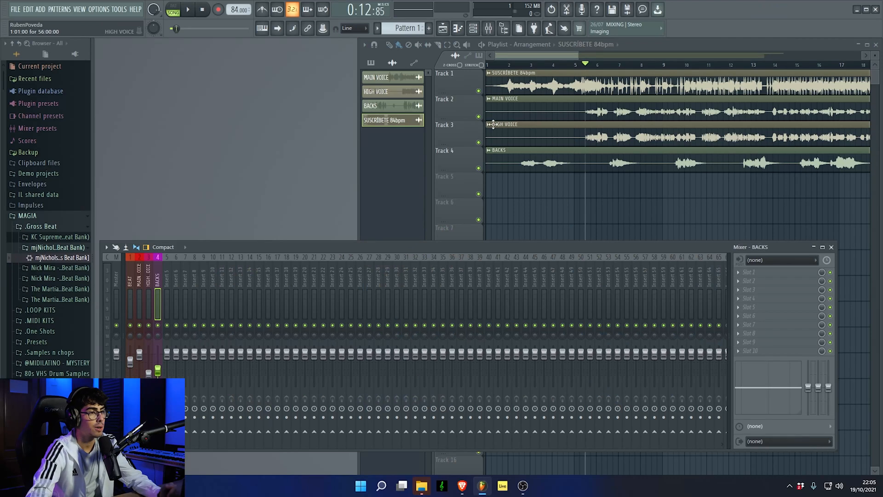
Solo the MAIN VOICE playlist track and select a playback range of about five bars from where the voice enters, bars 5 to 10
right_click(478, 117)
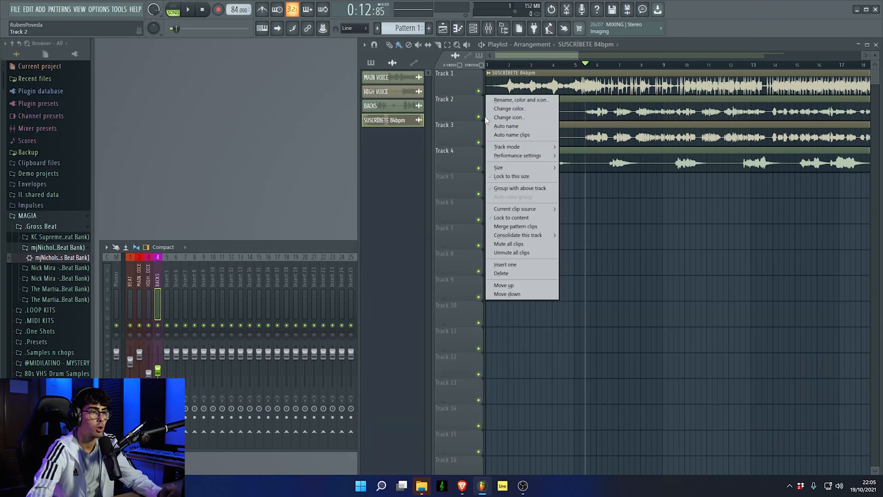
right_click(479, 117)
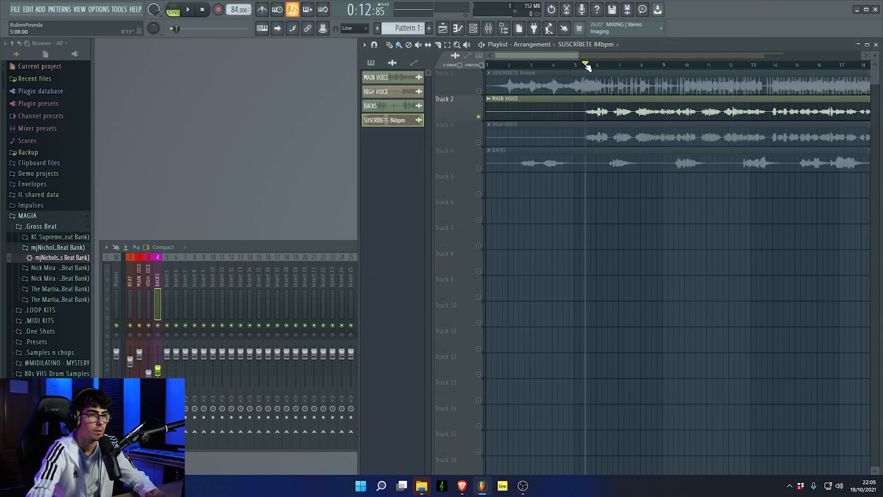
left_click_drag(587, 67, 620, 67)
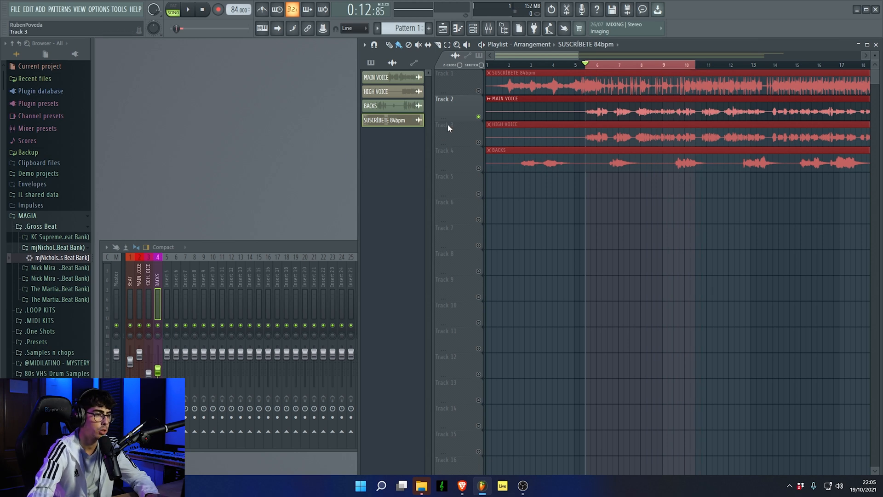
Load Fruity Parametric EQ 2 into the first effect slot of the mixer insert
left_click(269, 248)
left_click(750, 275)
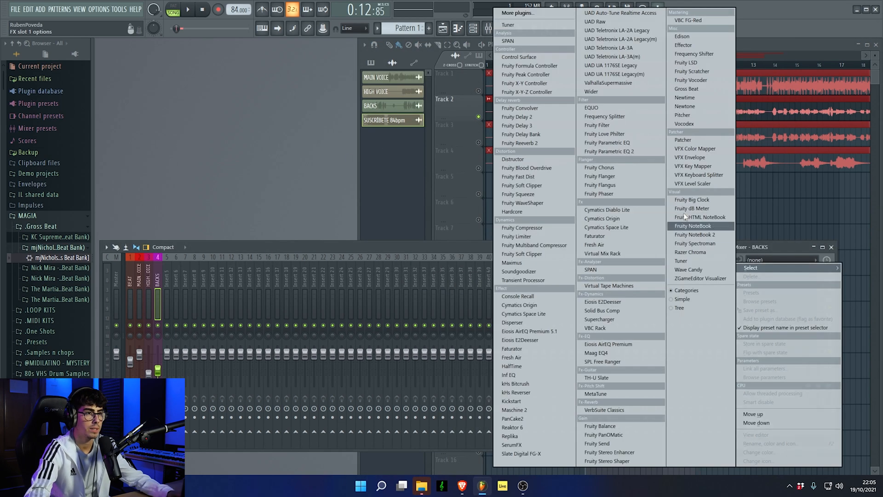
left_click(616, 152)
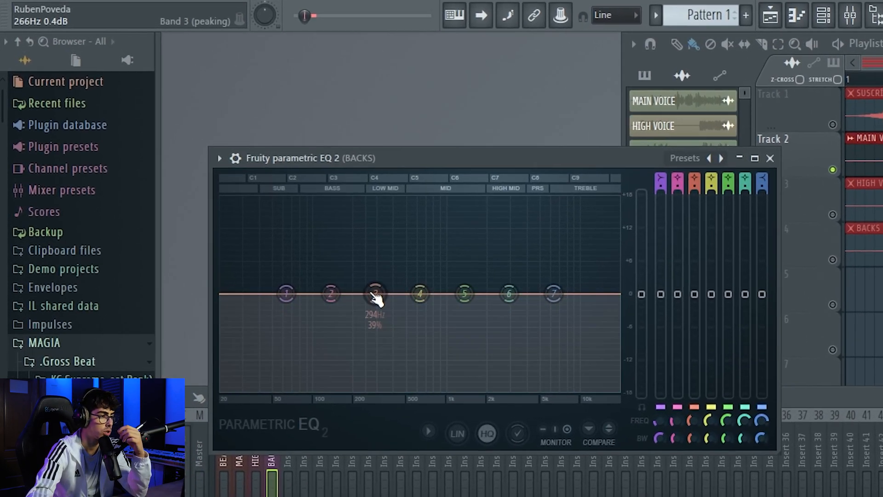
Turn EQ band 1 into a high-pass filter with 56% bandwidth and raise its cutoff to about 120 Hz for the main voice
right_click(196, 212)
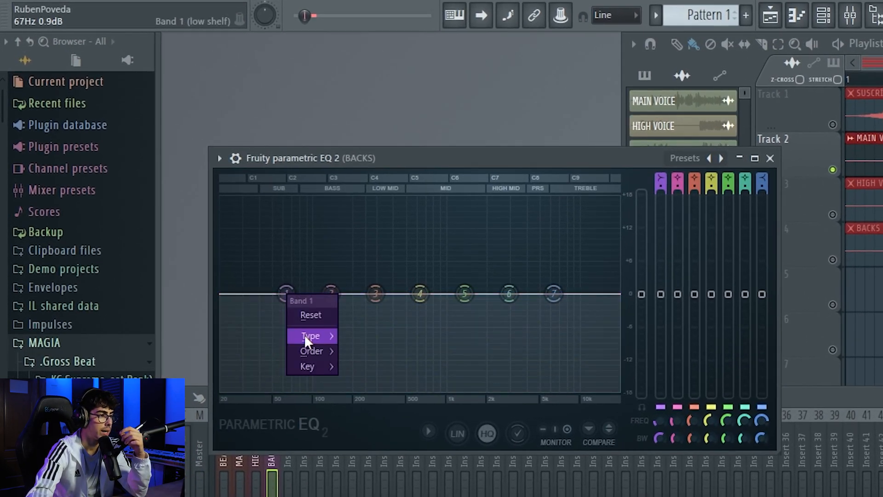
mouse_move(305, 334)
left_click(382, 380)
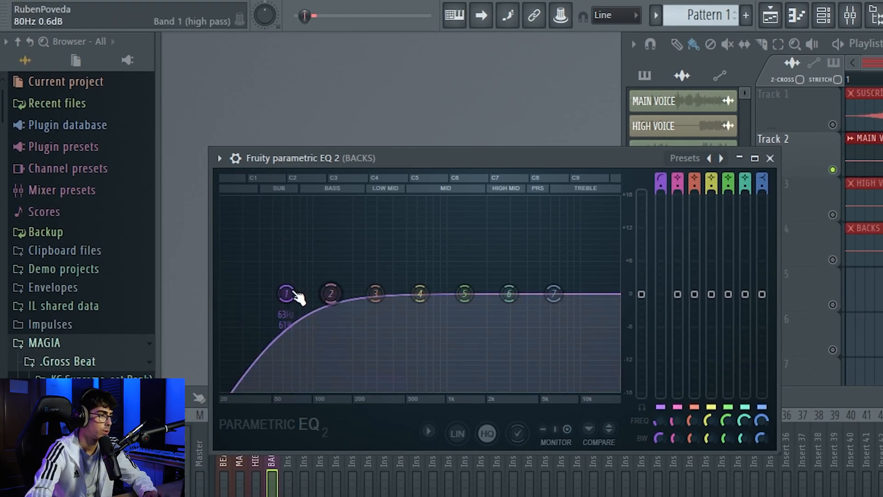
scroll(298, 297, "down", 3)
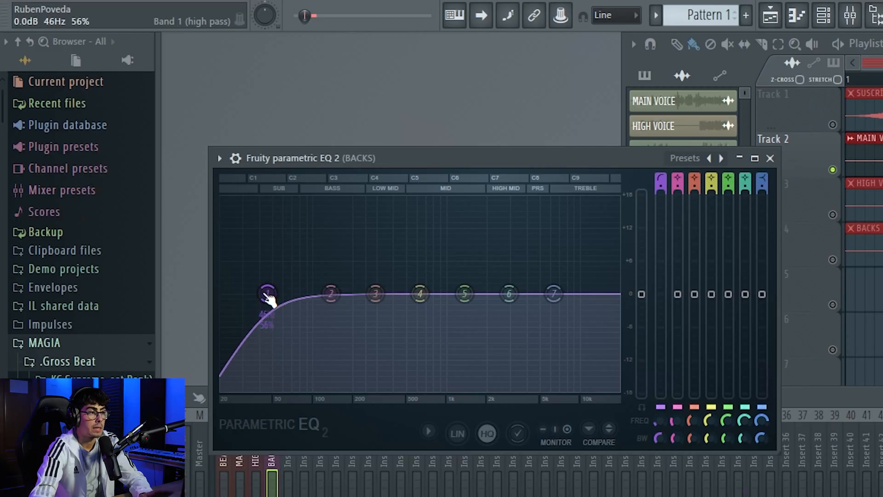
left_click_drag(268, 295, 301, 293)
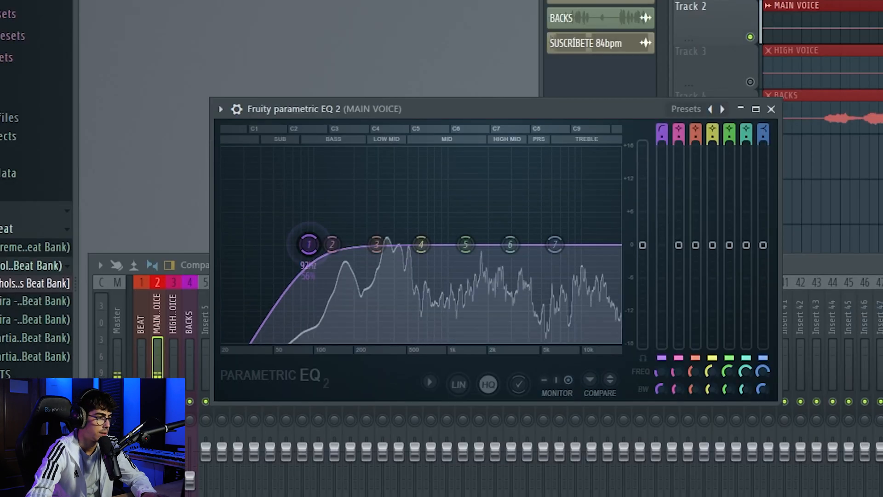
mouse_move(309, 244)
left_mouse_down()
mouse_move(483, 244)
mouse_move(320, 244)
left_mouse_up()
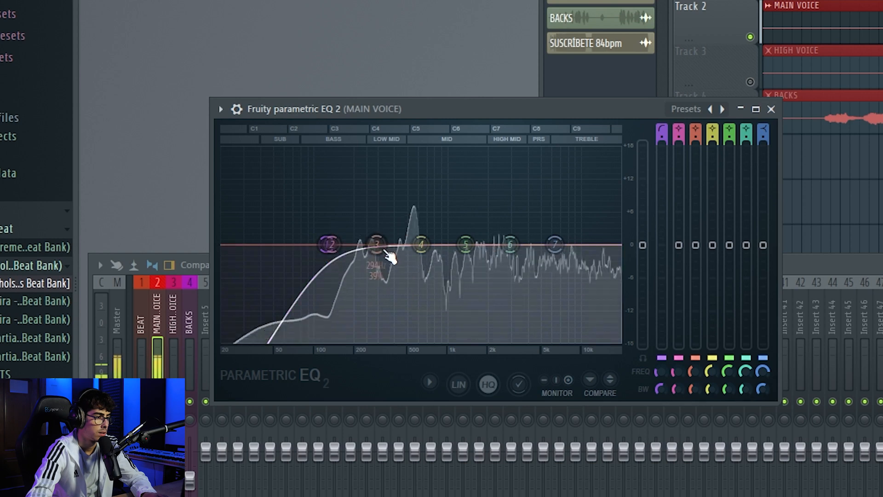
Use EQ band 3 with 9% bandwidth to cut the main voice by about 2.5 dB near 200 Hz
mouse_move(373, 245)
left_mouse_down()
mouse_move(363, 253)
mouse_move(368, 260)
left_mouse_up()
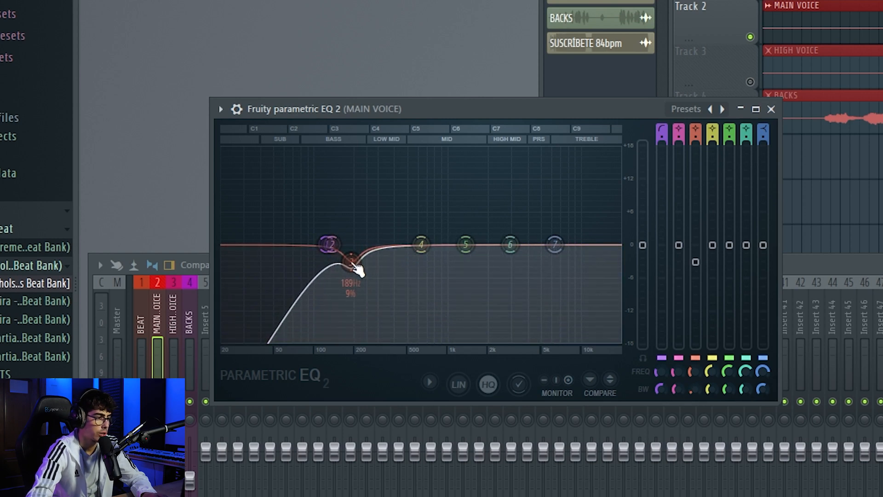
mouse_move(358, 270)
left_mouse_down()
mouse_move(357, 284)
mouse_move(355, 259)
left_mouse_up()
Make a narrow cut with EQ band 5 near 770 Hz and set band 4 at about 392 Hz close to 0 dB
left_click_drag(466, 245, 452, 243)
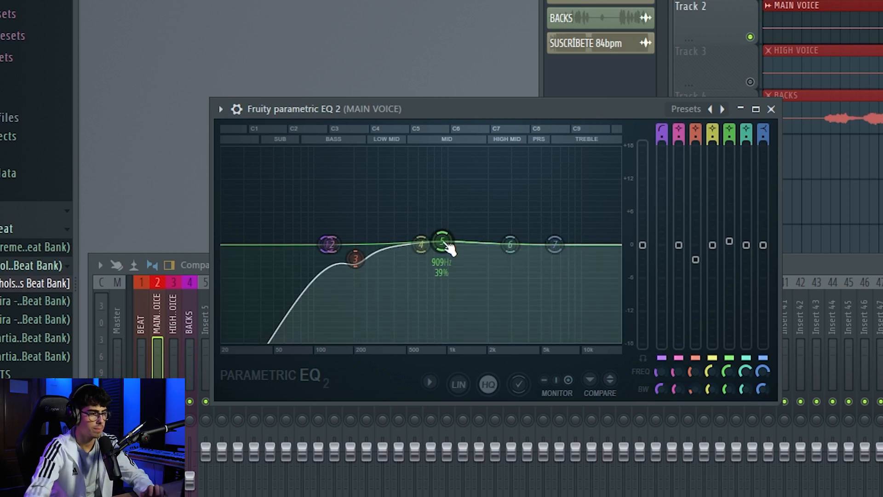
left_click_drag(440, 190, 433, 259)
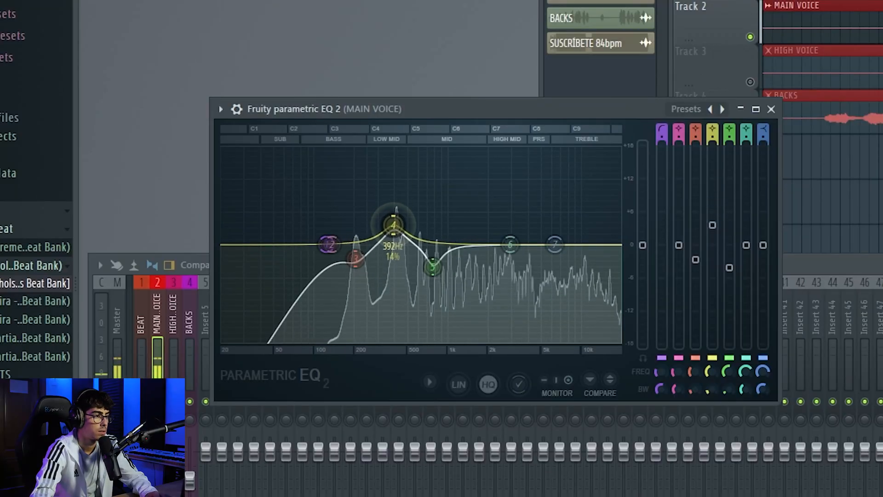
left_click_drag(393, 225, 394, 237)
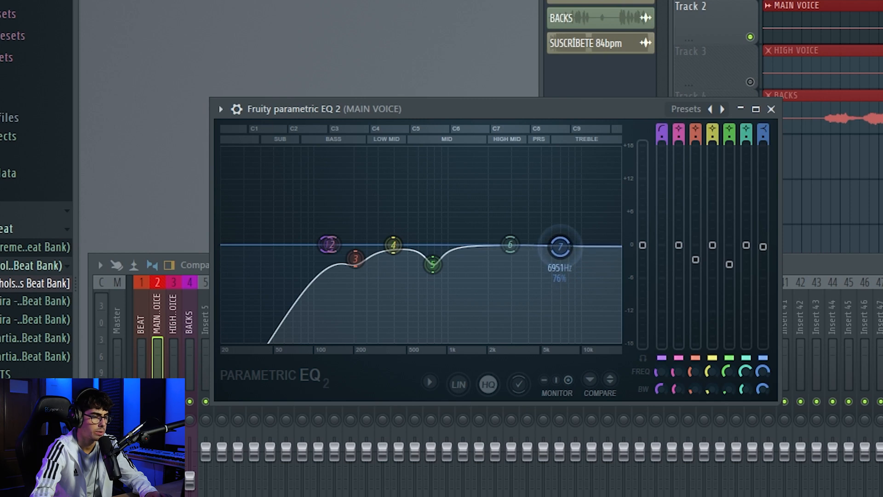
Sweep a narrow band 6 boost through the high mids, then cut about 4.5 dB at 2671 Hz with 0% bandwidth
left_click_drag(516, 261, 508, 165)
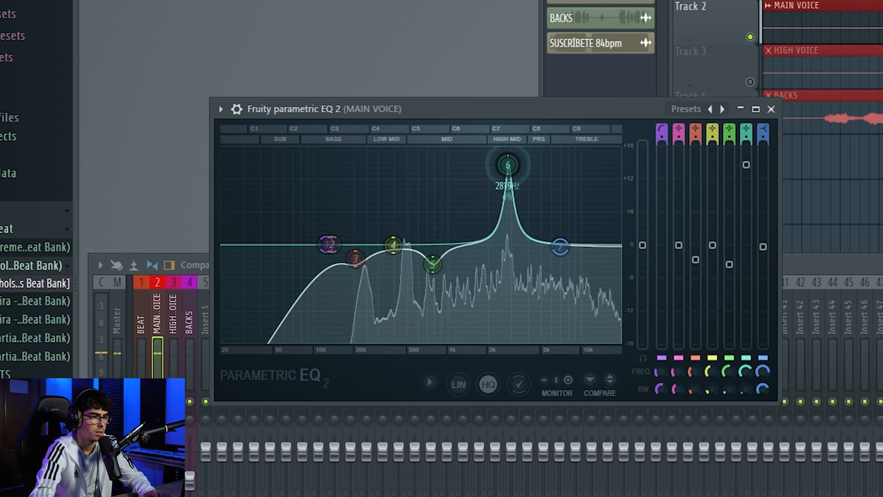
left_click_drag(509, 174, 504, 221)
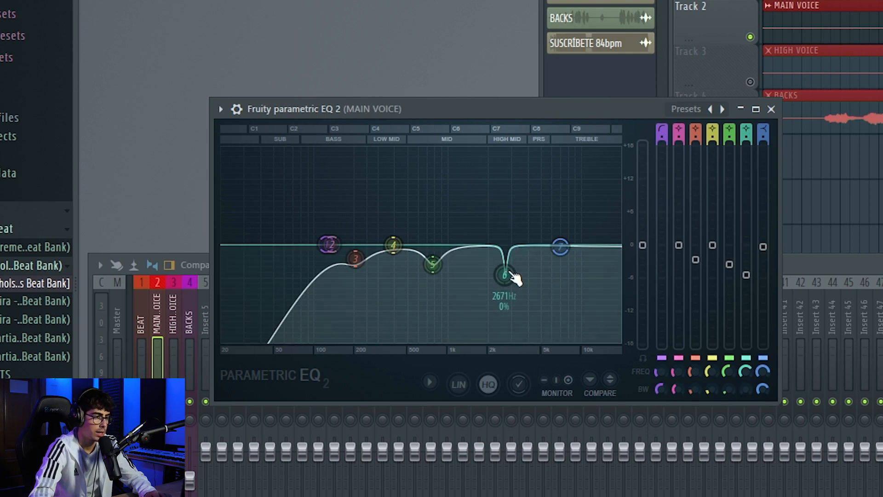
left_click_drag(747, 276, 746, 226)
scroll(507, 283, "up", 3)
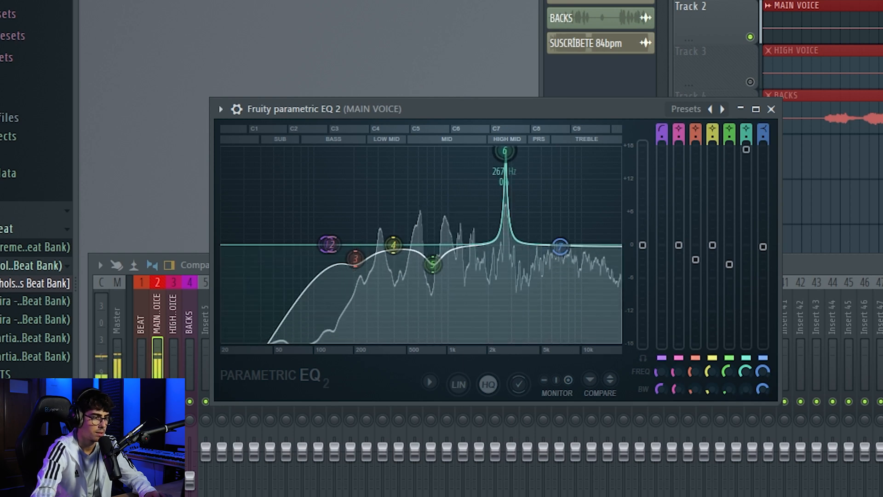
left_click_drag(505, 150, 505, 169)
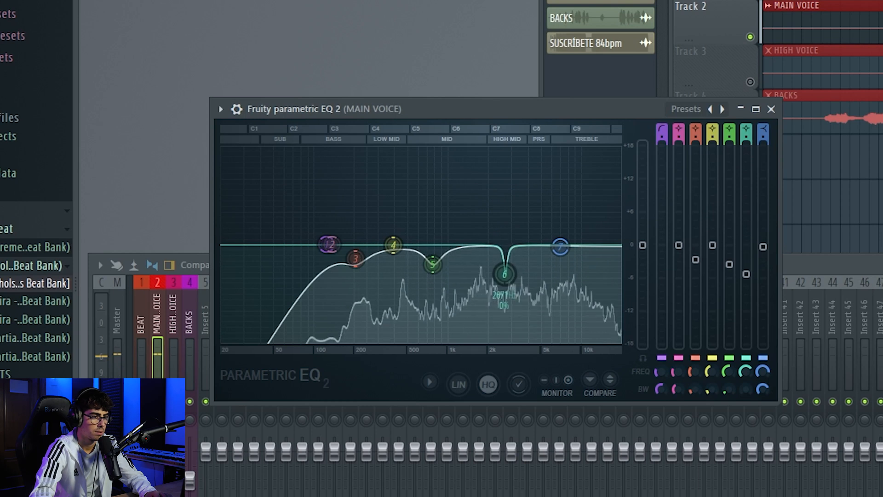
left_click_drag(747, 274, 746, 270)
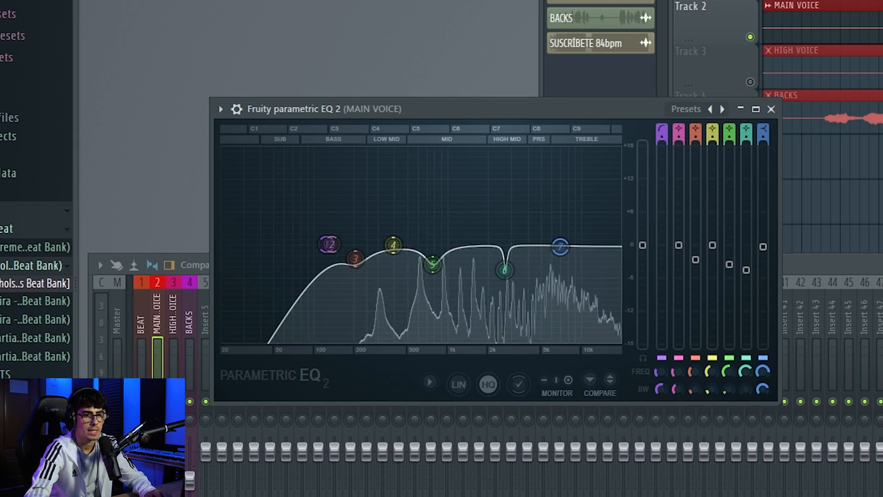
Review the main voice between the mixer and its EQ curve during playback, and close the EQ
key("F9")
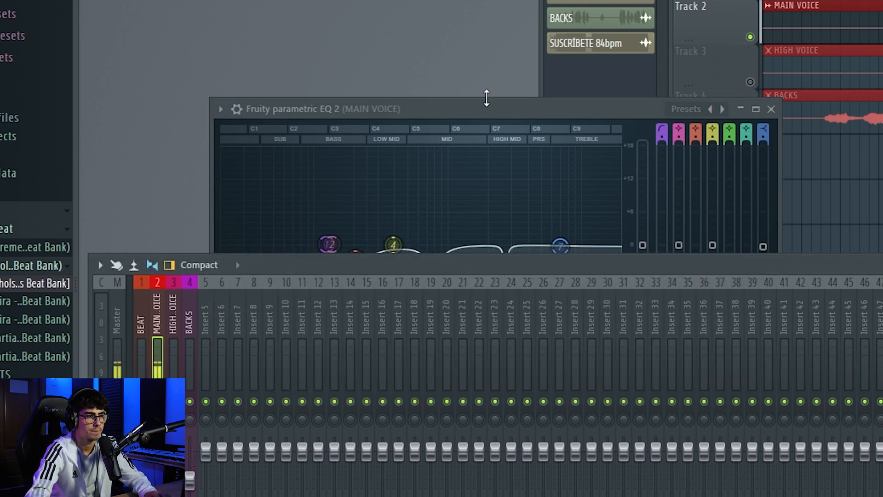
left_click(500, 98)
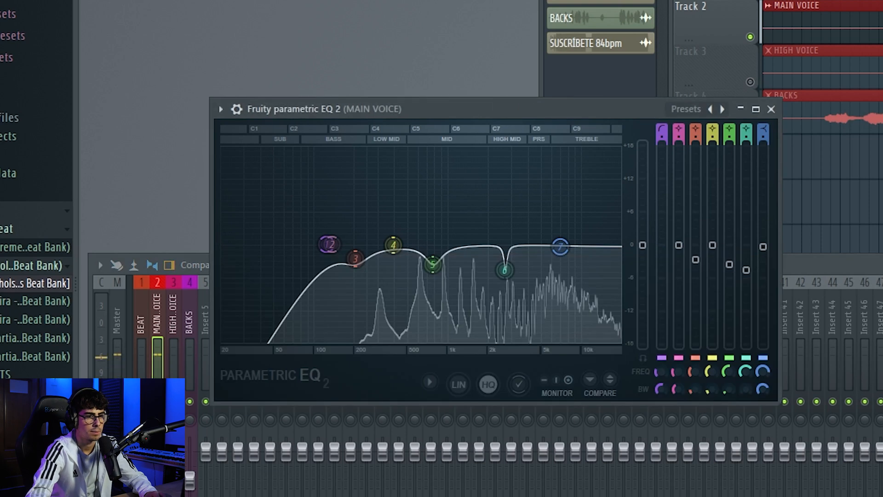
key("F9")
left_click(513, 108)
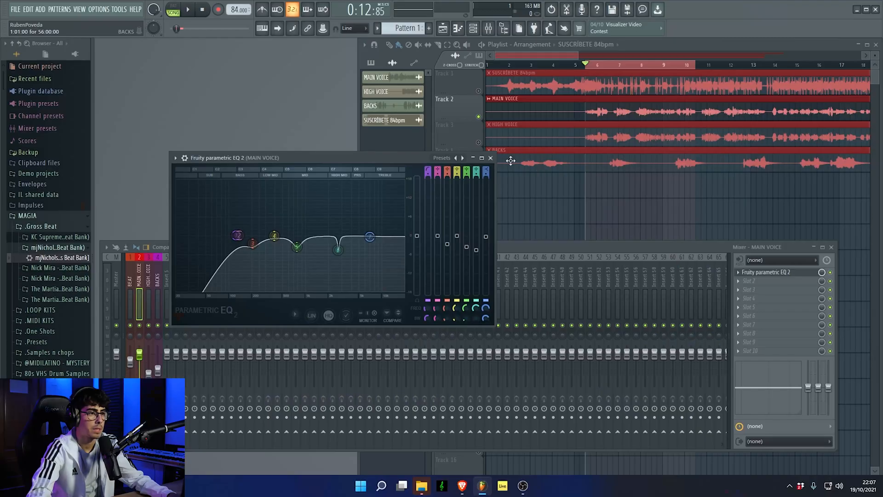
left_click(496, 156)
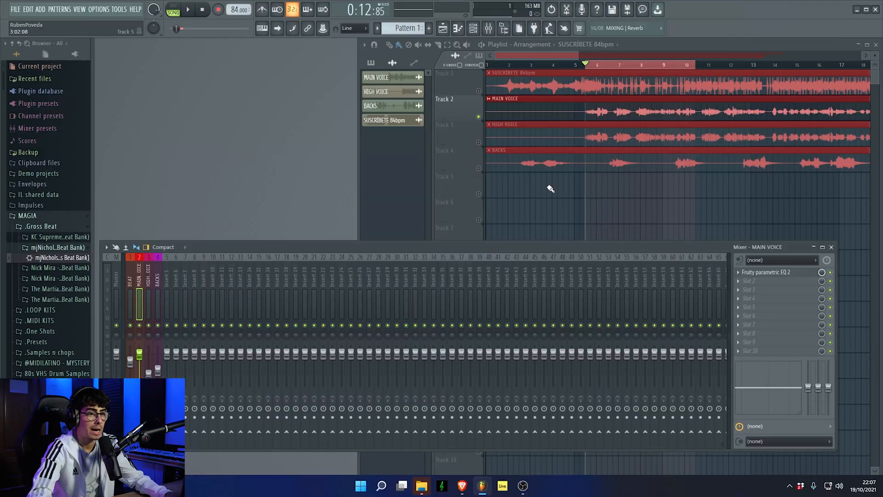
Load Fruity Compressor into the second effect slot of the MAIN VOICE insert and move its window higher above the mixer
left_click(744, 281)
left_click(555, 228)
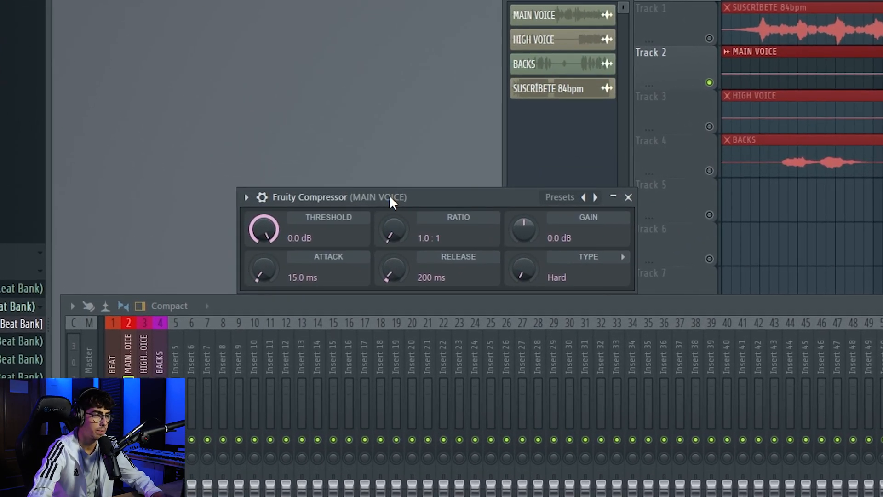
left_click_drag(391, 197, 391, 160)
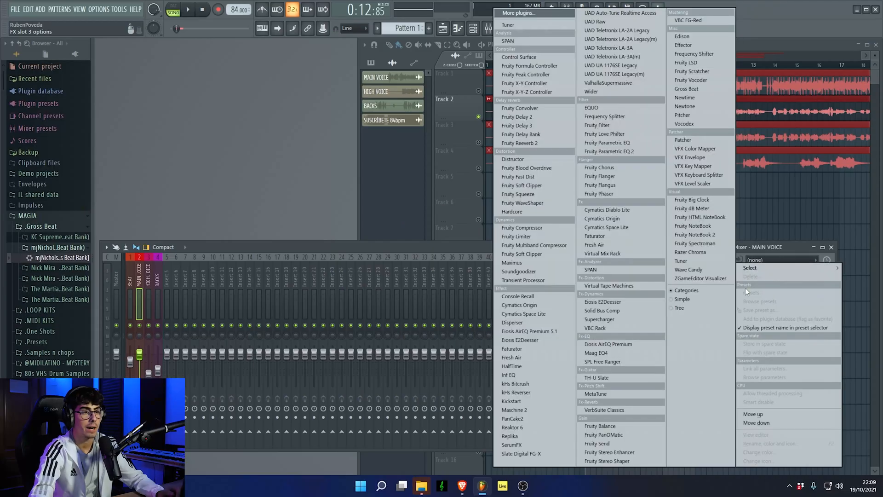
Load Fruity Parametric EQ into the third effect slot of MAIN VOICE and boost band 7 as a high shelf at 16000 Hz
left_click(621, 220)
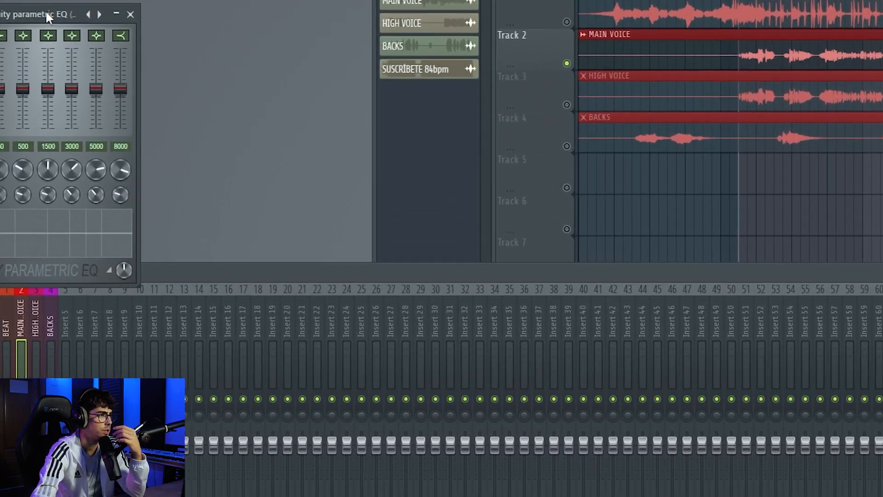
left_click_drag(87, 43, 399, 118)
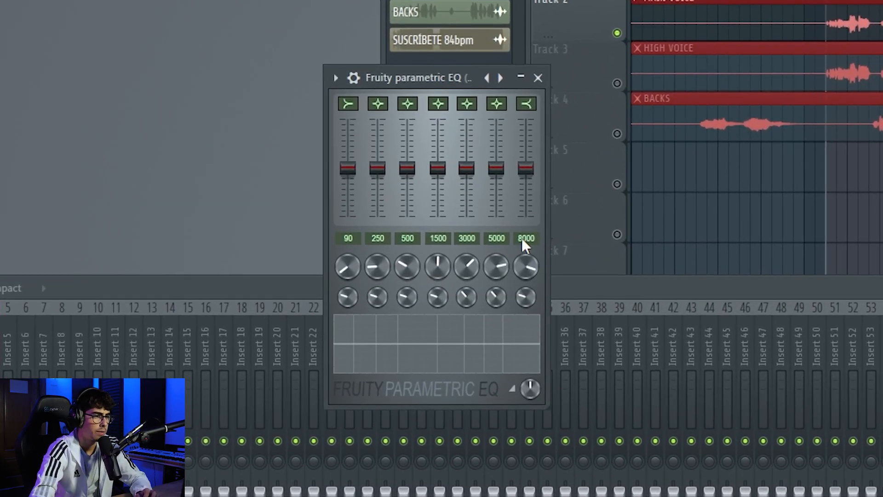
left_click_drag(525, 266, 526, 268)
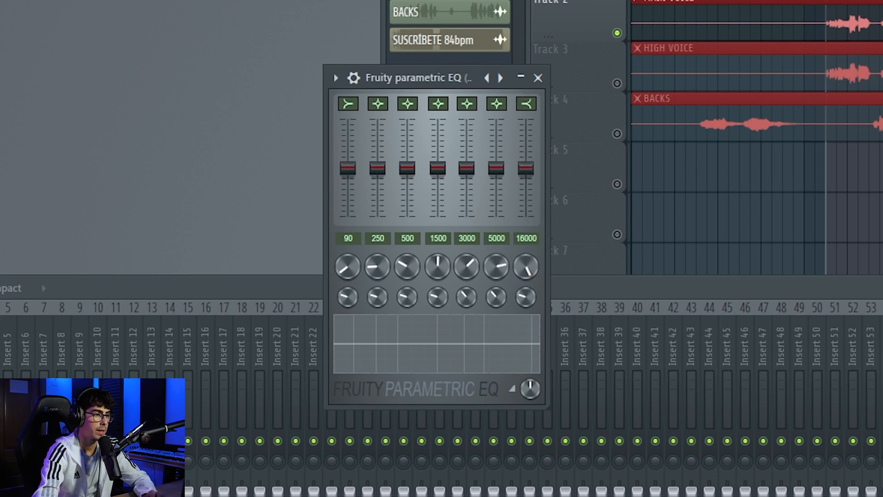
left_click_drag(526, 104, 526, 103)
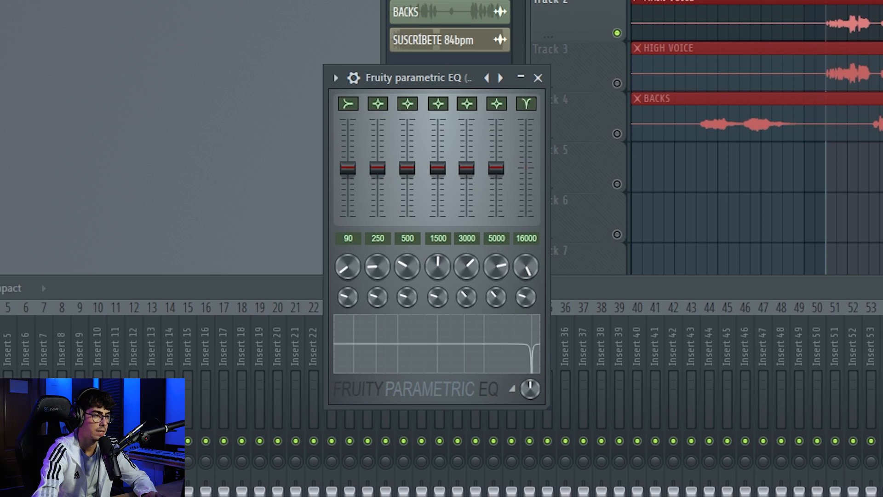
key("space")
left_click_drag(526, 175, 525, 147)
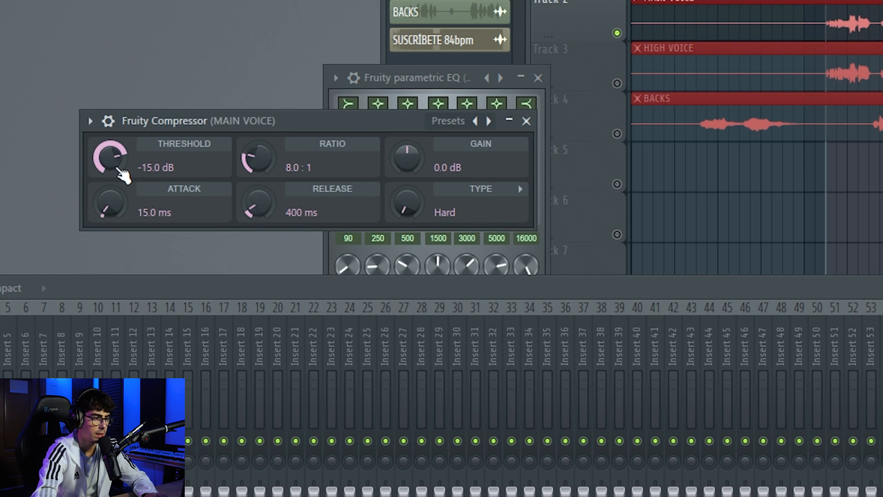
Adjust the Fruity Compressor threshold around -20 dB during playback, and return to the Fruity Parametric EQ, moving its window slightly higher
scroll(119, 169, "down", 1)
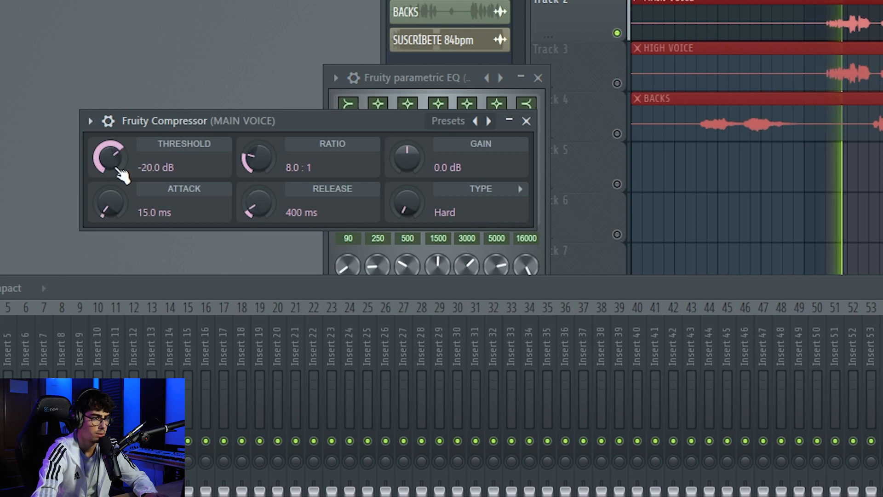
scroll(120, 174, "up", 1)
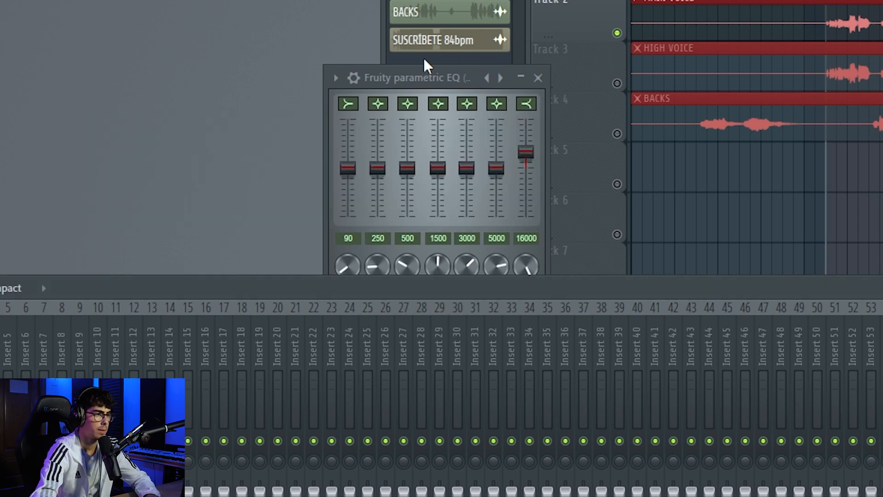
left_click_drag(419, 73, 416, 67)
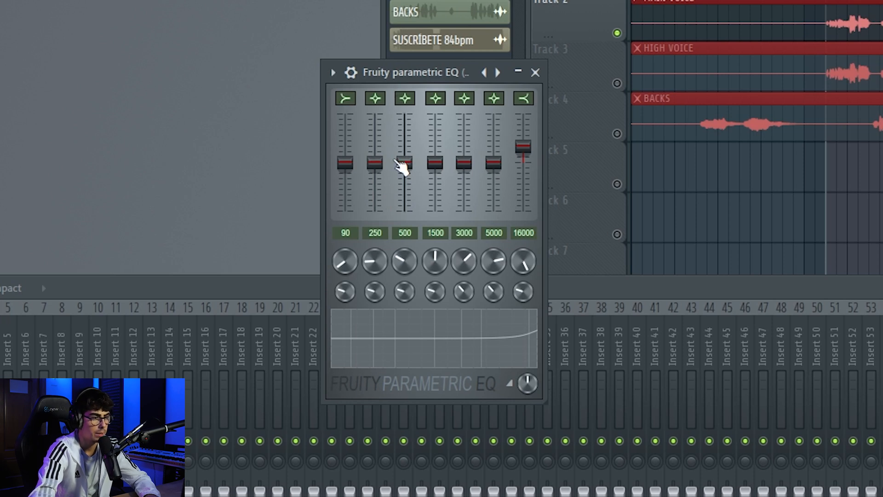
Boost band 3 slightly at 517 Hz while listening, and try a small cut on band 2 at 250 Hz
key("space")
left_click_drag(404, 173, 405, 168)
key("space")
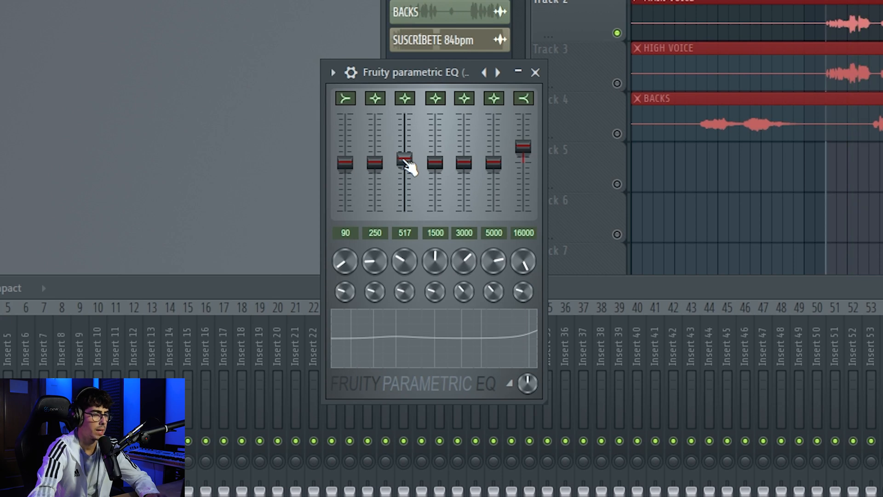
key("space")
mouse_move(375, 167)
left_mouse_down()
mouse_move(375, 115)
mouse_move(374, 174)
left_mouse_up()
Turn band 1 into a peaking band at 358 Hz with a slight cut, and close the EQ
left_click_drag(345, 266, 346, 260)
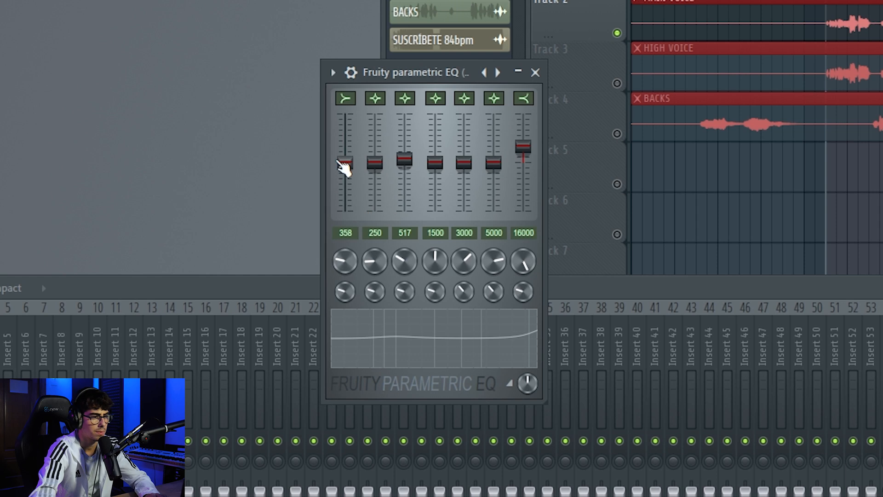
mouse_move(345, 97)
left_mouse_down()
mouse_move(345, 107)
mouse_move(345, 88)
left_mouse_up()
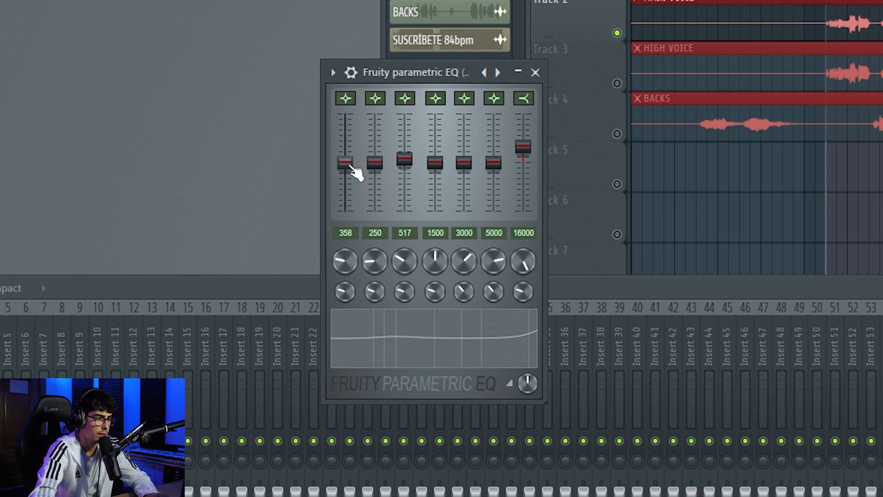
mouse_move(354, 169)
left_mouse_down()
mouse_move(354, 216)
mouse_move(353, 179)
left_mouse_up()
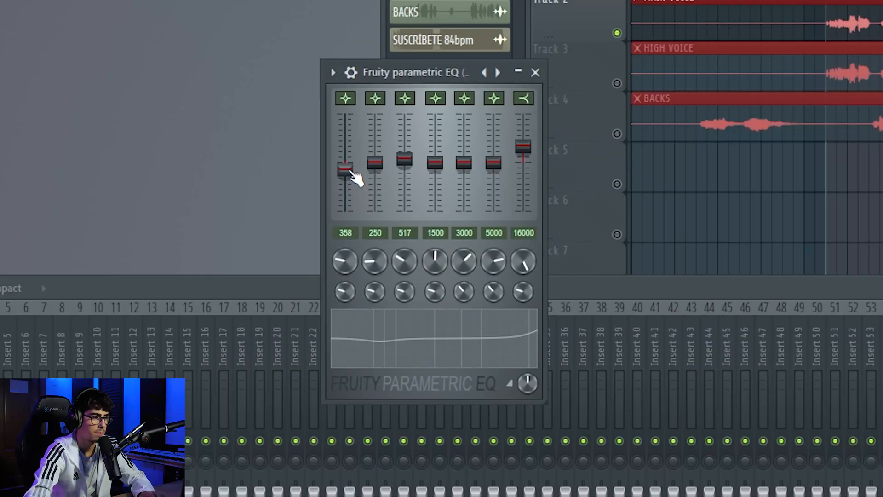
mouse_move(351, 174)
left_mouse_down()
mouse_move(345, 197)
mouse_move(345, 166)
left_mouse_up()
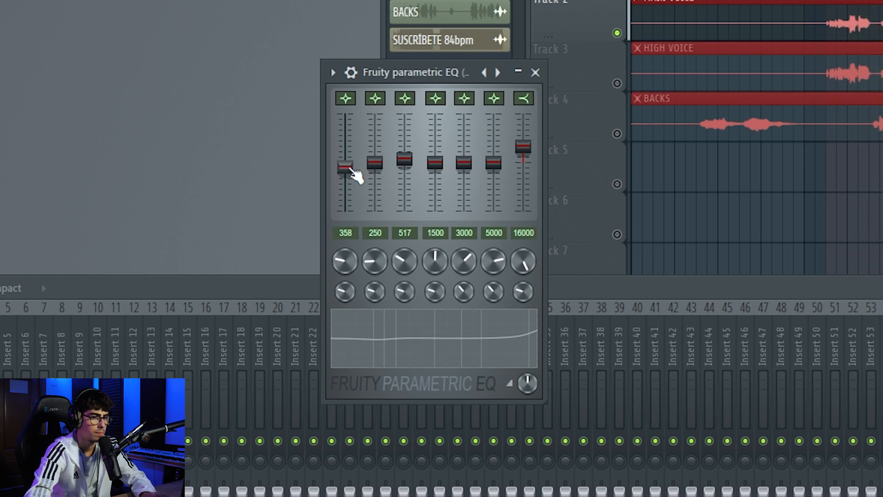
left_click(535, 72)
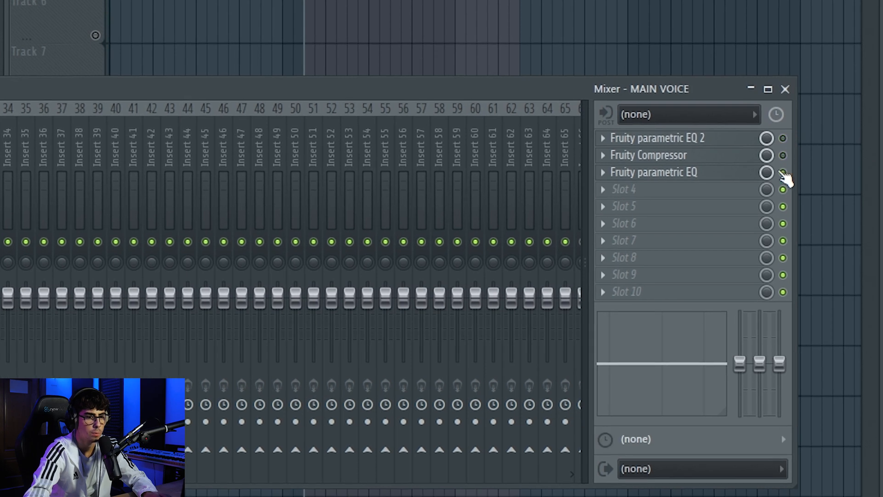
Compare the voice with Fruity Parametric EQ bypassed and active during playback, and re-enable Parametric EQ 2 and Fruity Compressor
left_click(783, 173)
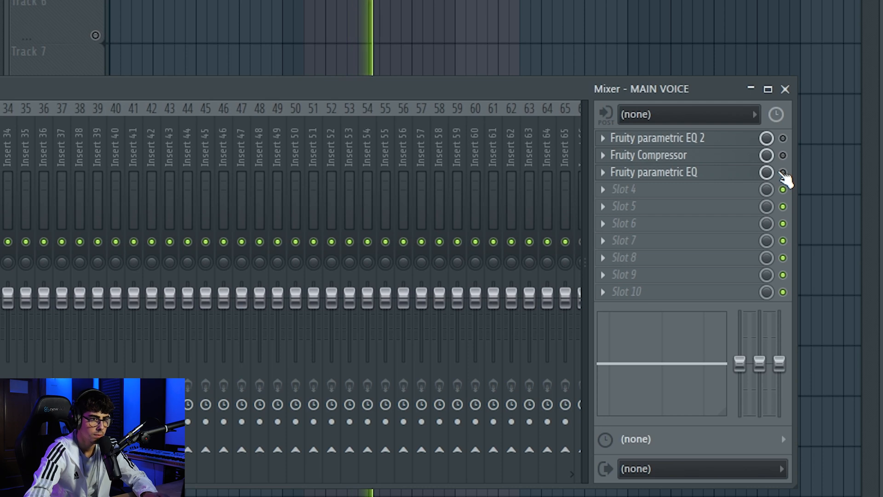
left_click(783, 173)
key("space")
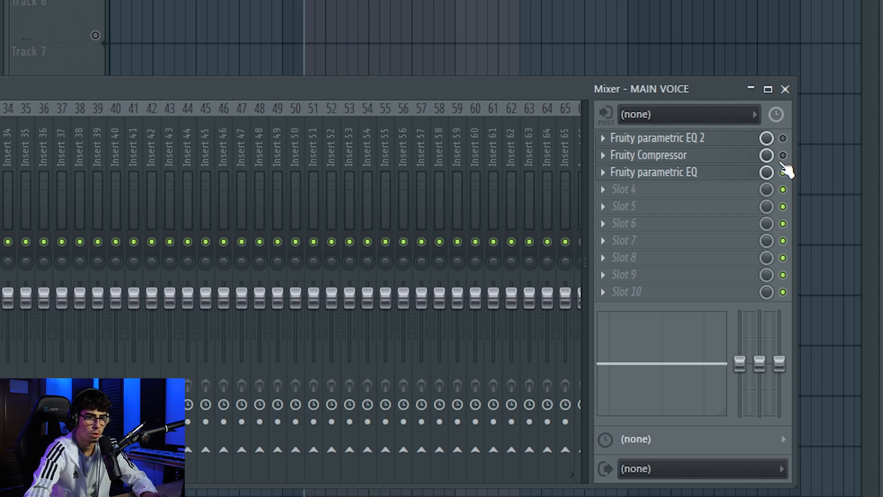
key("space")
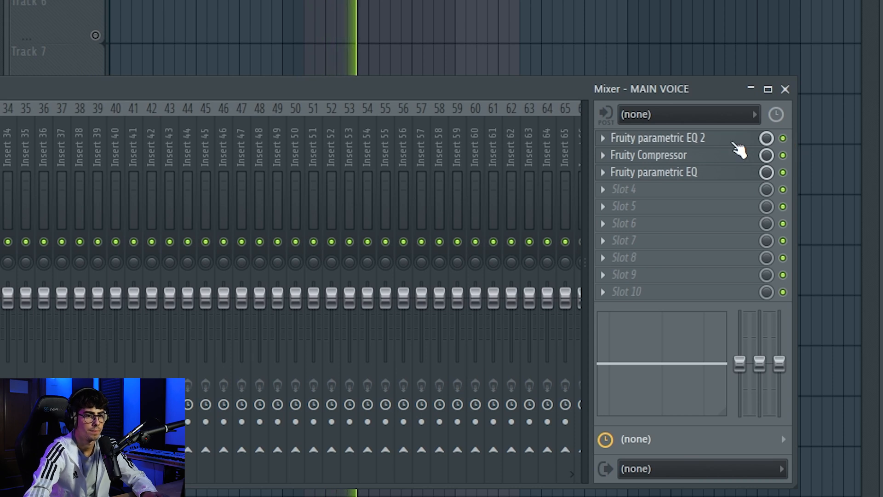
Load Fruity Blood Overdrive into the fourth effect slot of MAIN VOICE and raise its Pre Amp moderately
left_click(683, 190)
key("Escape")
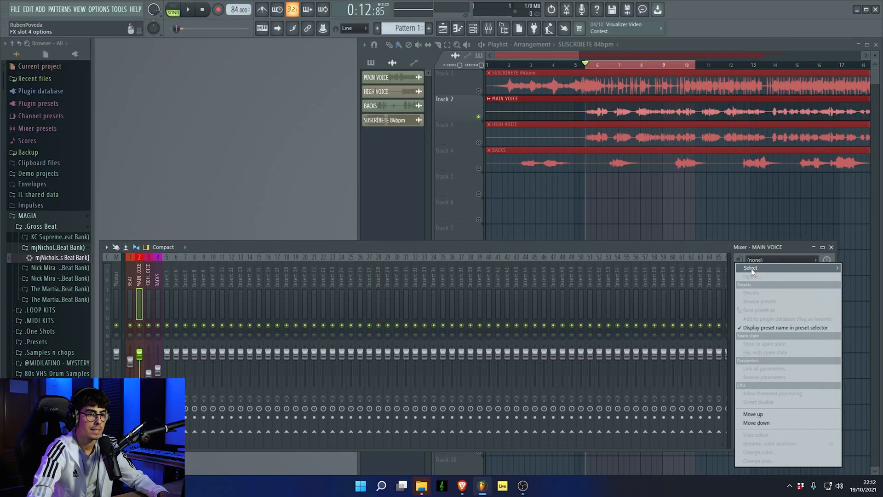
mouse_move(752, 268)
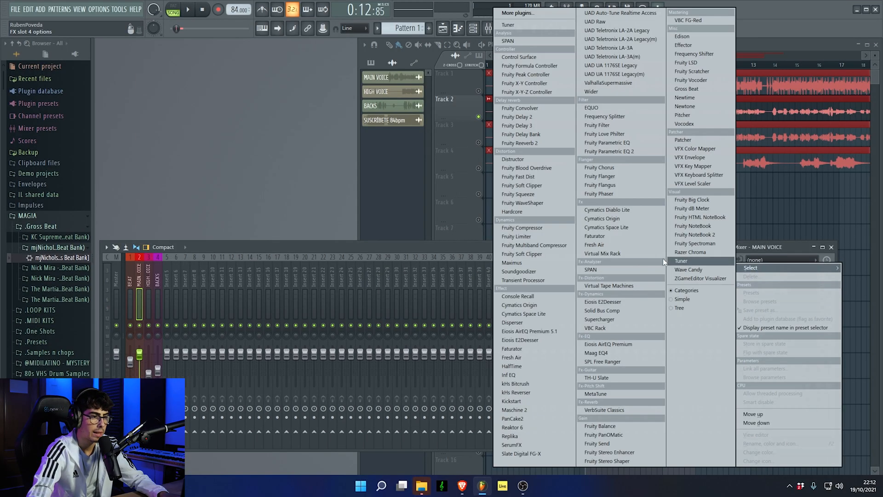
left_click(533, 168)
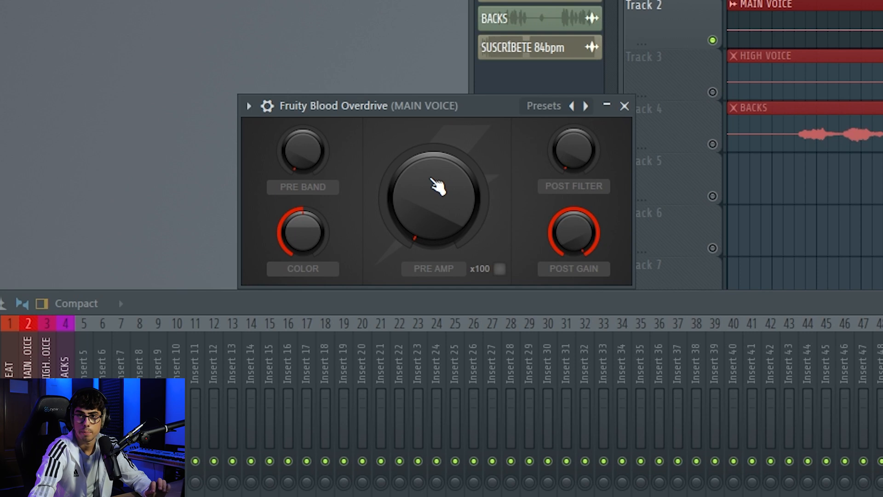
mouse_move(434, 228)
left_mouse_down()
mouse_move(435, 182)
mouse_move(435, 228)
left_mouse_up()
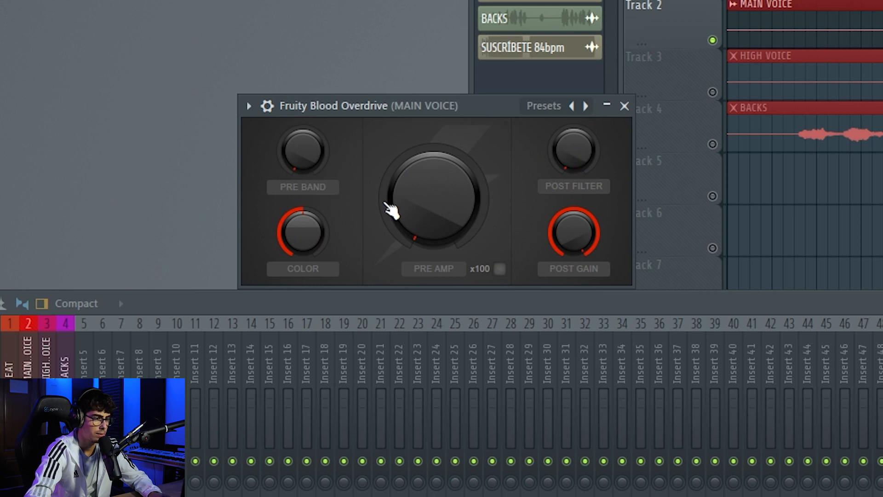
left_click_drag(464, 244, 464, 214)
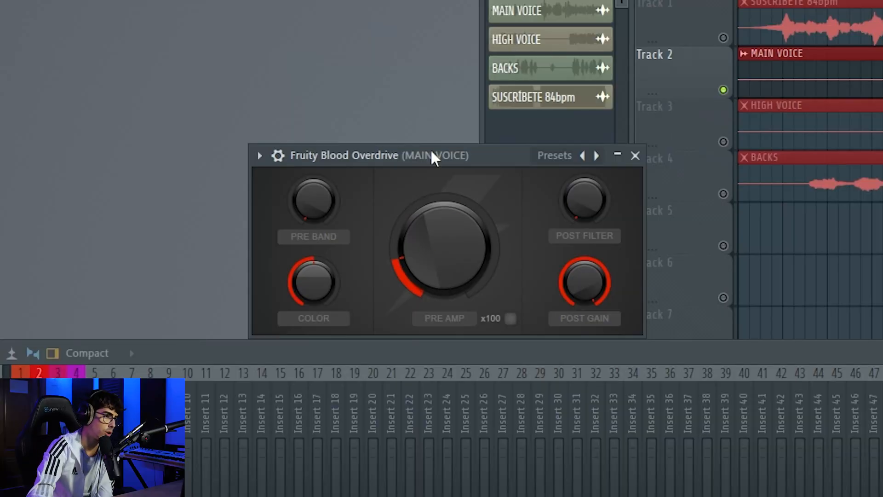
Fine-tune the overdrive's Pre Amp, Pre Band and Post Filter by ear, raising Color above its midpoint
left_click_drag(432, 152, 428, 95)
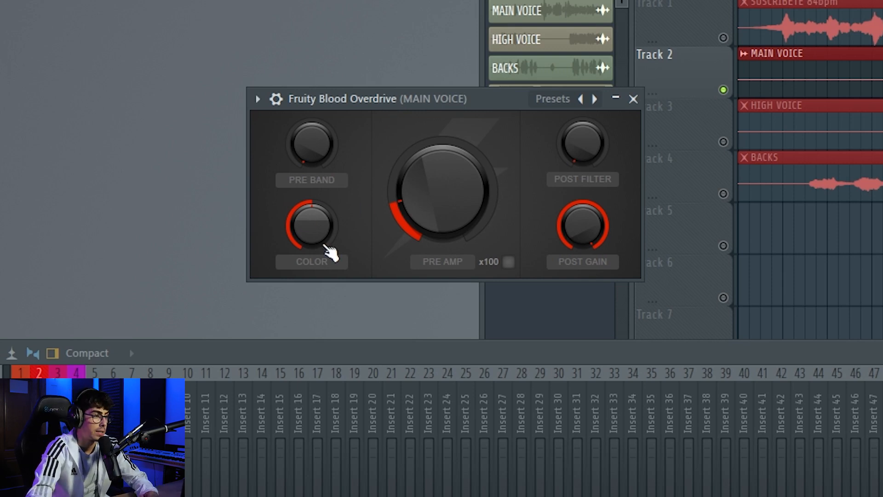
left_click_drag(332, 244, 324, 216)
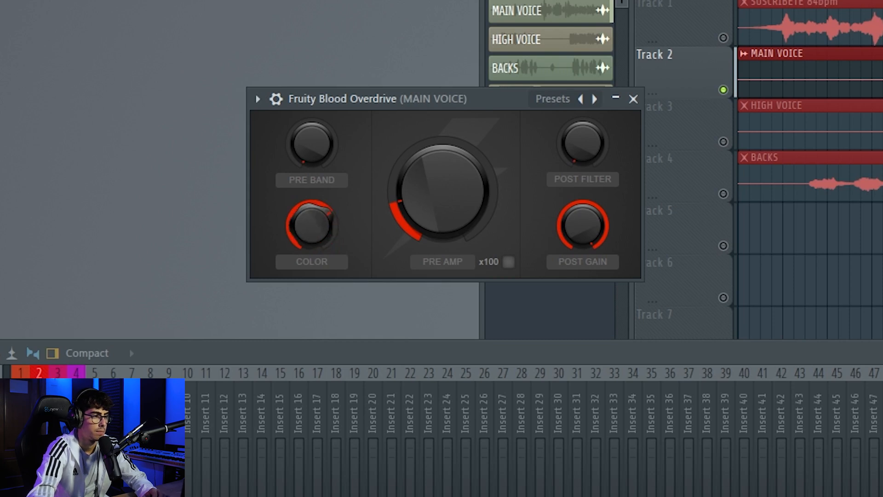
left_click_drag(324, 217, 324, 203)
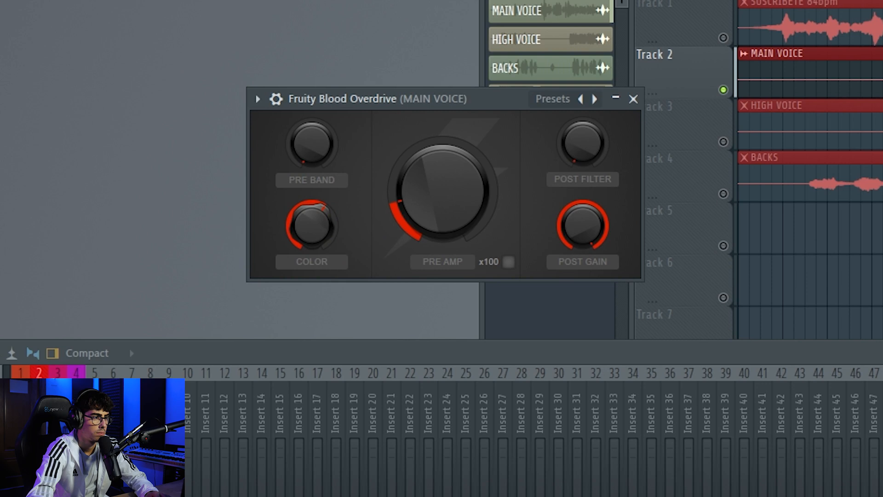
left_click_drag(467, 191, 467, 201)
left_click_drag(308, 211, 308, 232)
left_click_drag(435, 219, 435, 214)
left_click_drag(320, 158, 324, 177)
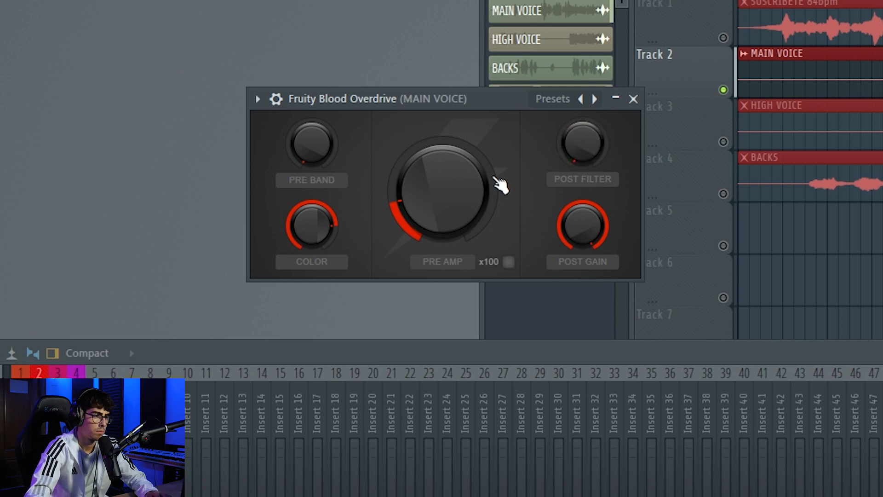
left_click_drag(601, 153, 601, 143)
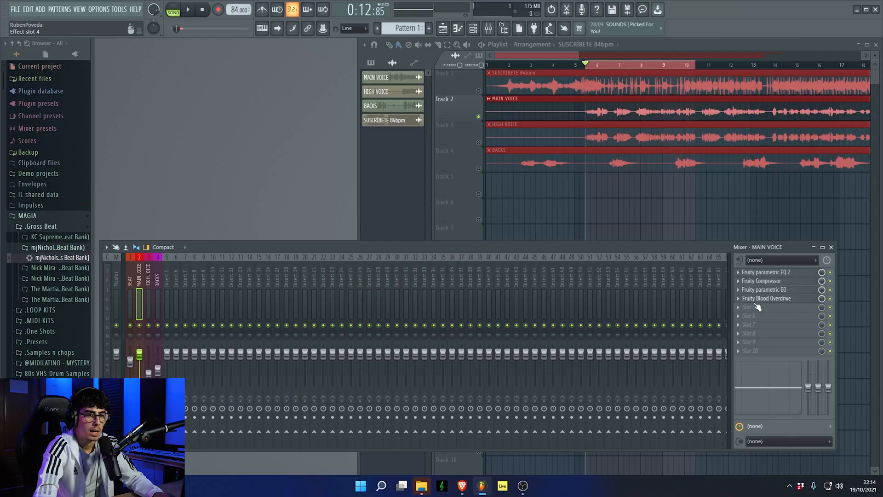
Load Fruity Parametric EQ 2 into the fifth effect slot of MAIN VOICE and lower the band 7 high shelf by about 2 dB near 6 kHz
left_click(756, 307)
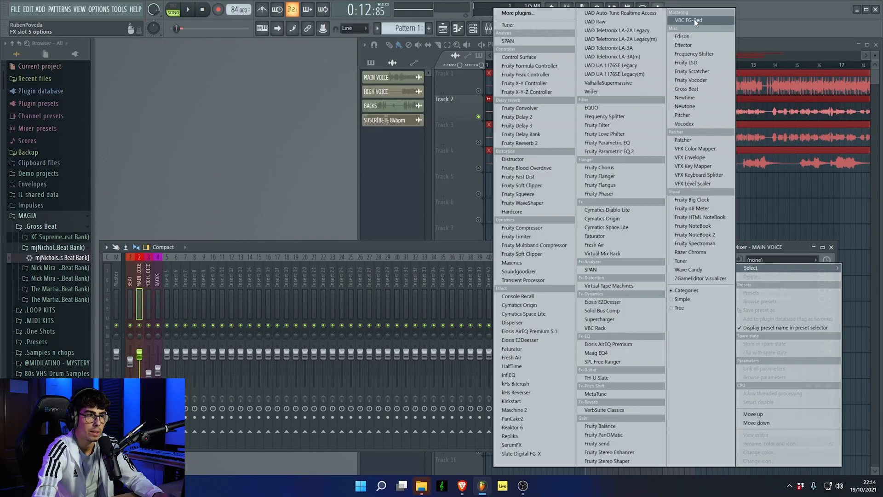
left_click(607, 151)
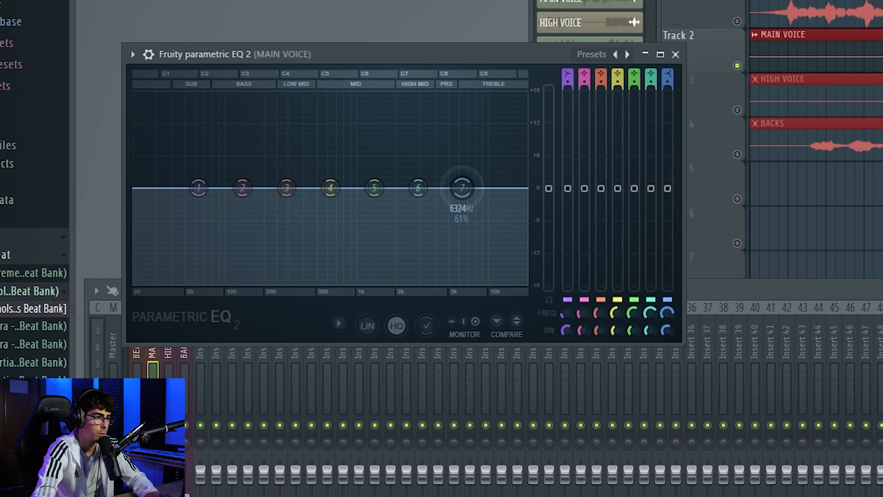
left_click_drag(475, 212, 458, 201)
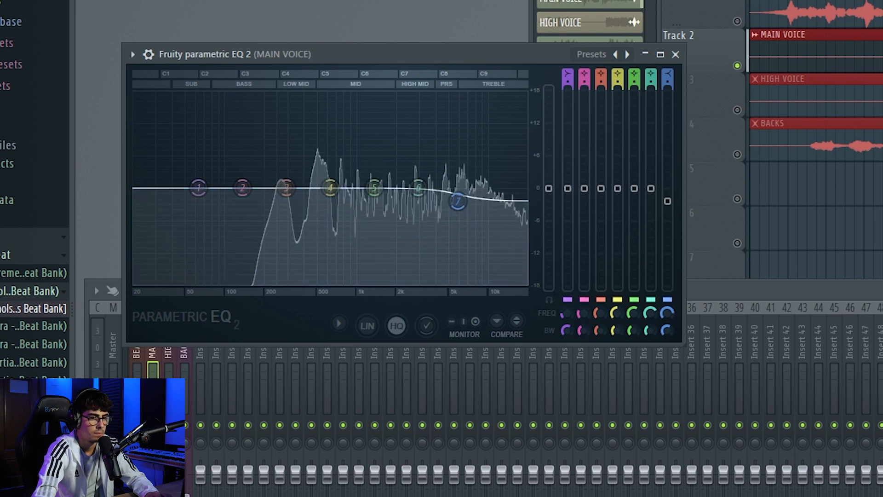
key("F9")
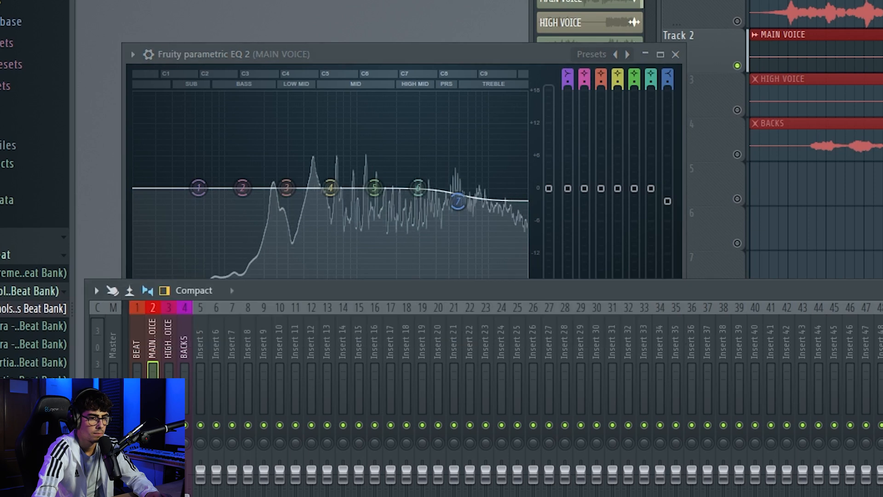
left_click(457, 202)
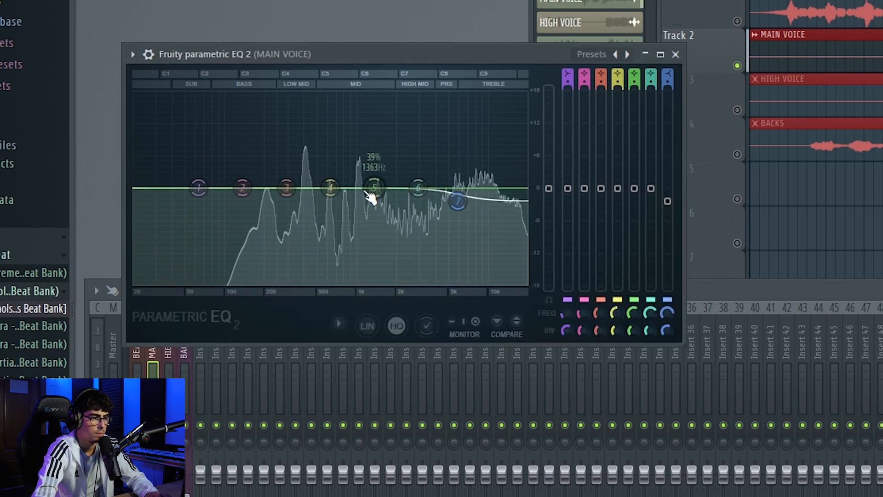
Cut band 4 by about 5 dB near 650 Hz and adjust its bandwidth during playback
left_click_drag(331, 187, 335, 221)
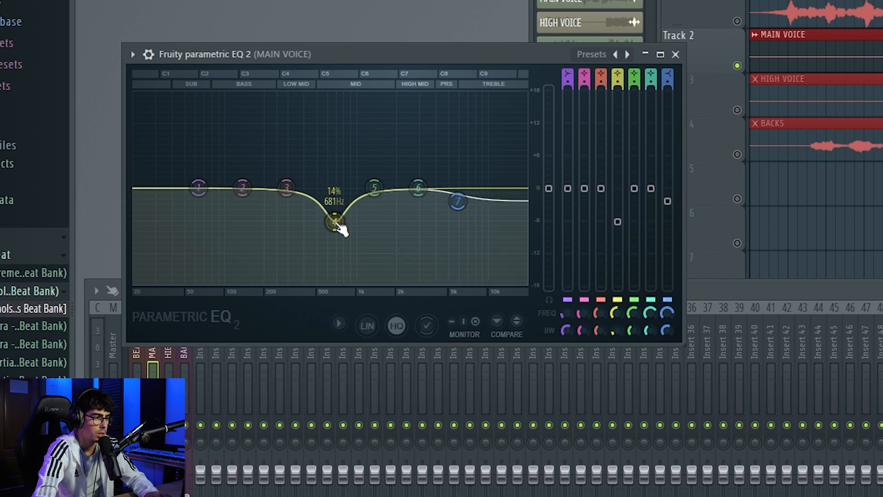
mouse_move(340, 228)
left_mouse_down()
mouse_move(339, 220)
mouse_move(339, 250)
mouse_move(331, 215)
left_mouse_up()
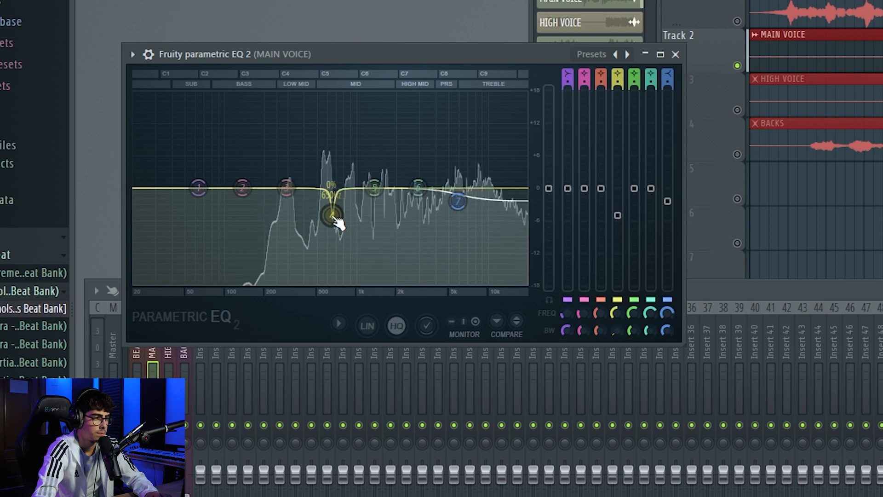
scroll(335, 221, "down", 3)
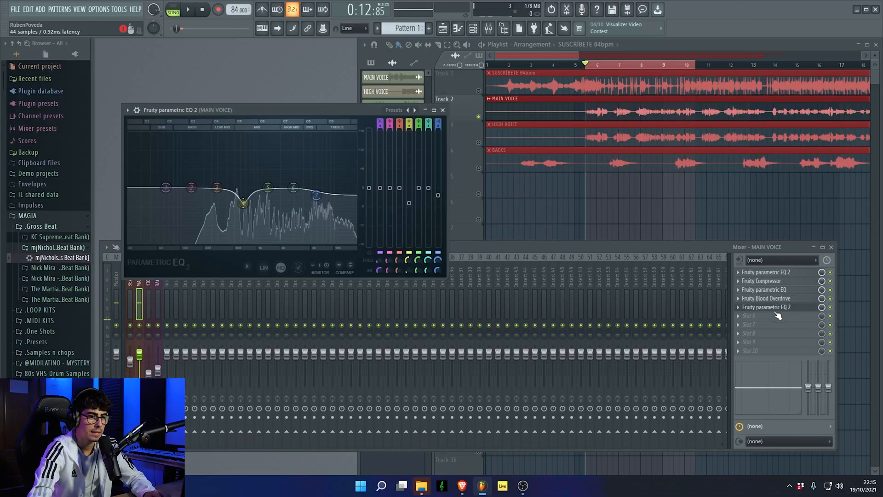
Shift the MAIN VOICE effect chain down to free the first slot and load MetaTune there
scroll(774, 309, "down", 1)
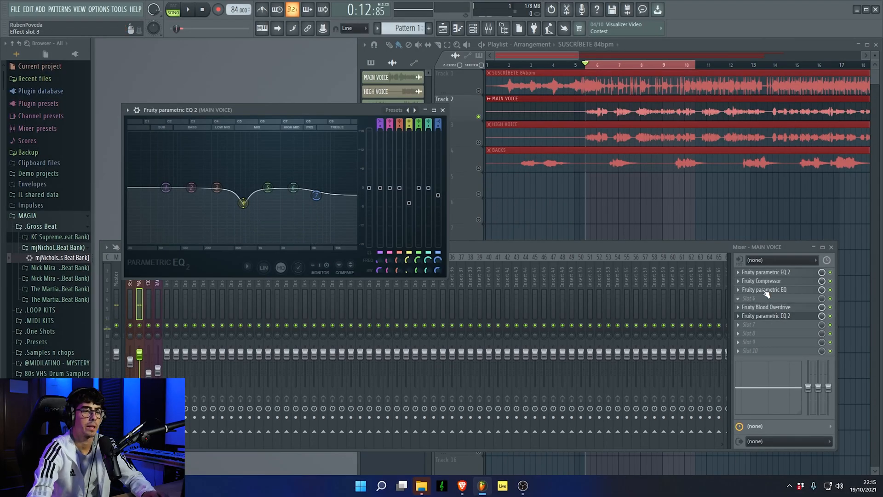
scroll(759, 274, "down", 1)
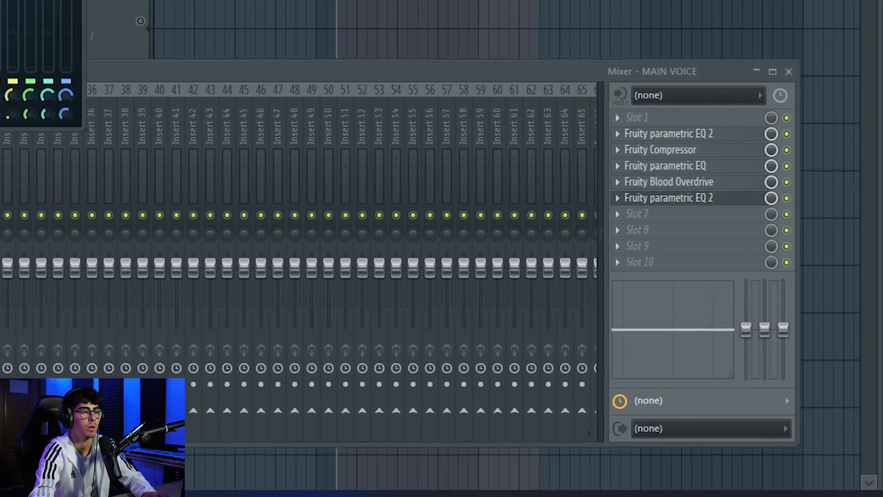
left_click(648, 89)
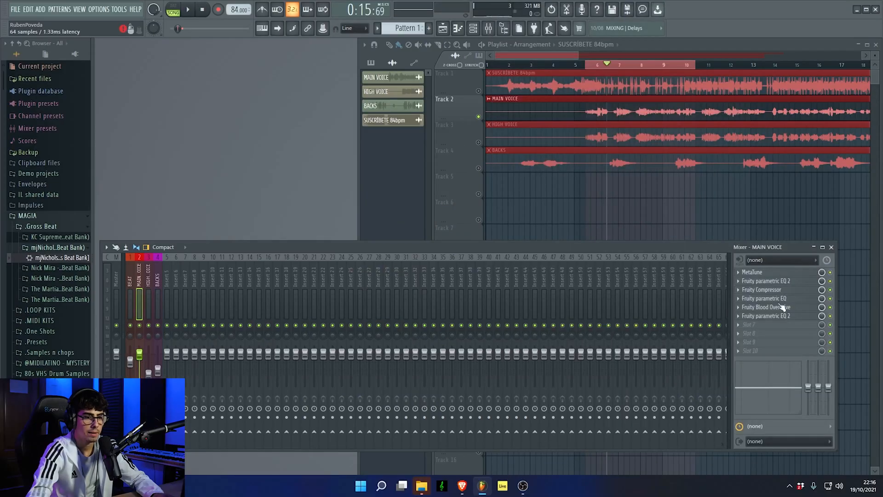
Load Fruity Reeverb 2 into the seventh effect slot of MAIN VOICE
left_click(782, 260)
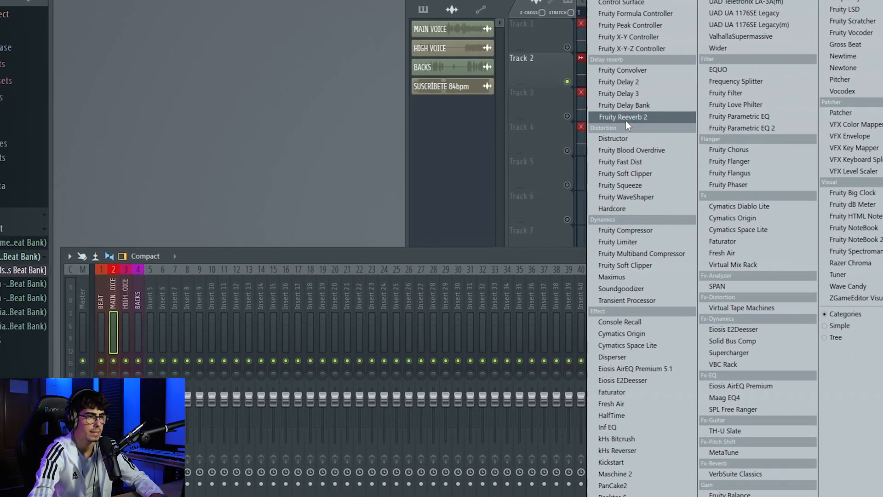
left_click(520, 143)
left_click_drag(301, 83, 395, 129)
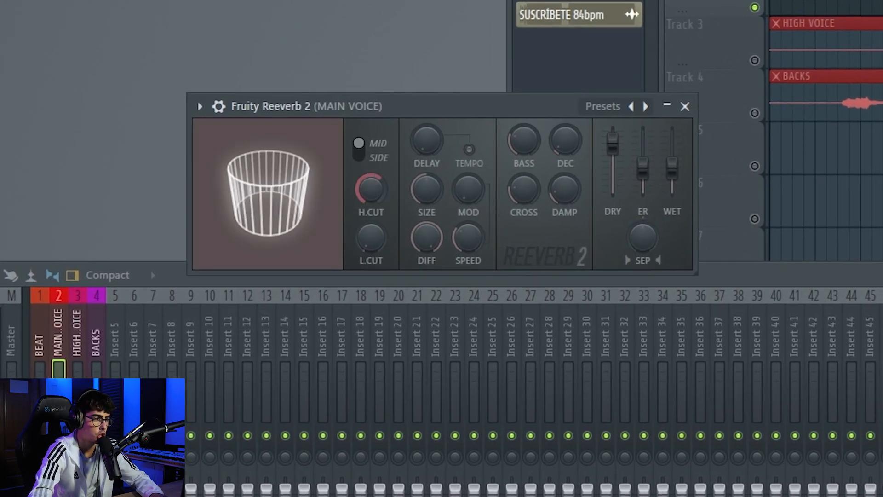
Adjust the reverb's early reflections, increase Size and L.Cut, open H.Cut fully and lower the Wet level
left_click_drag(426, 180, 426, 202)
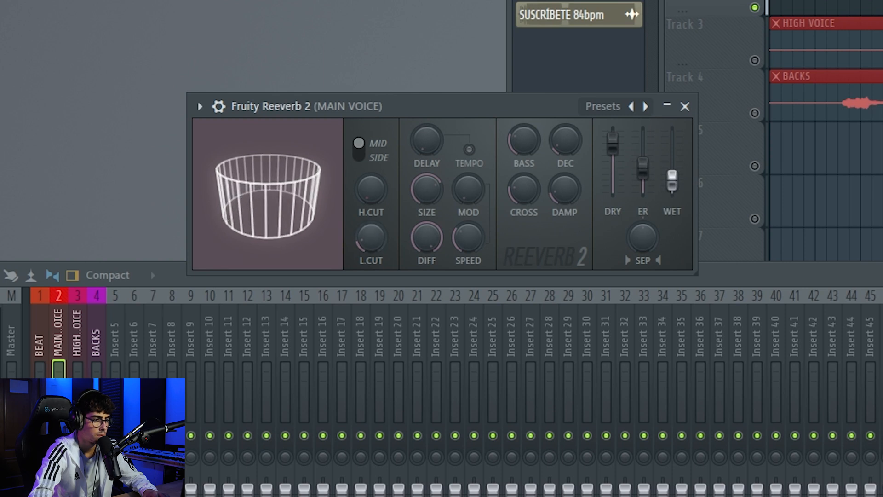
left_click_drag(643, 171, 643, 142)
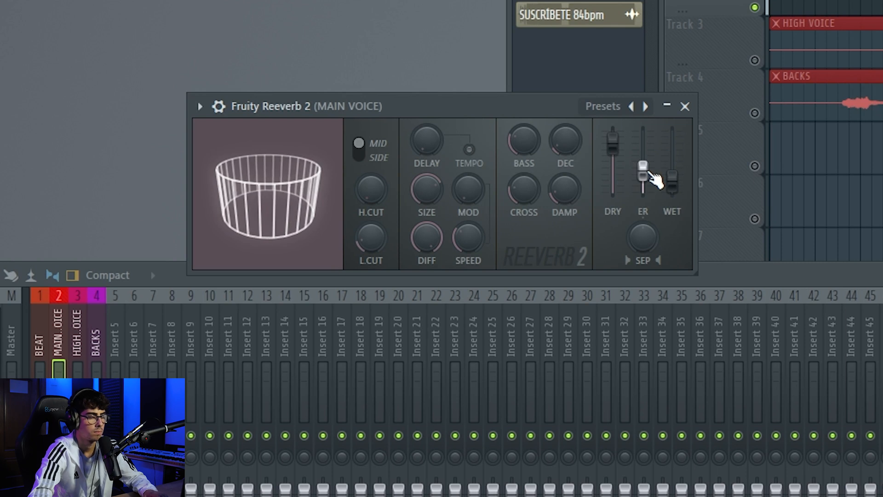
left_click(685, 107)
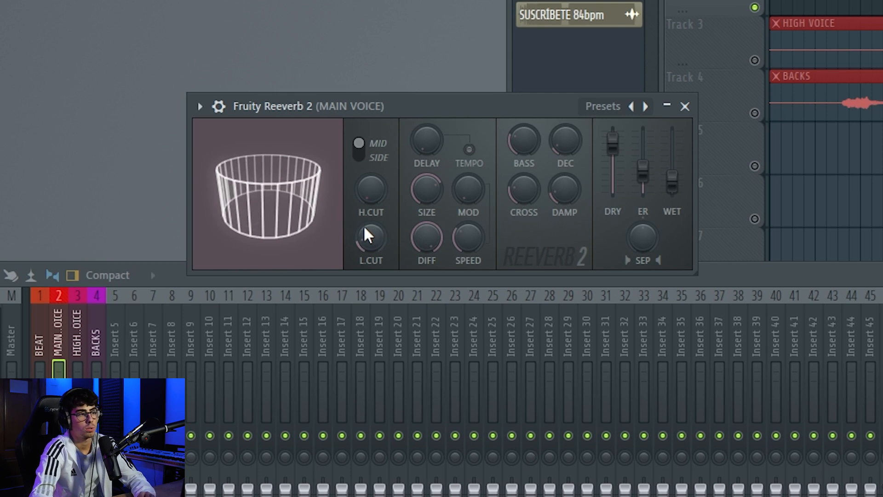
left_click_drag(484, 104, 468, 55)
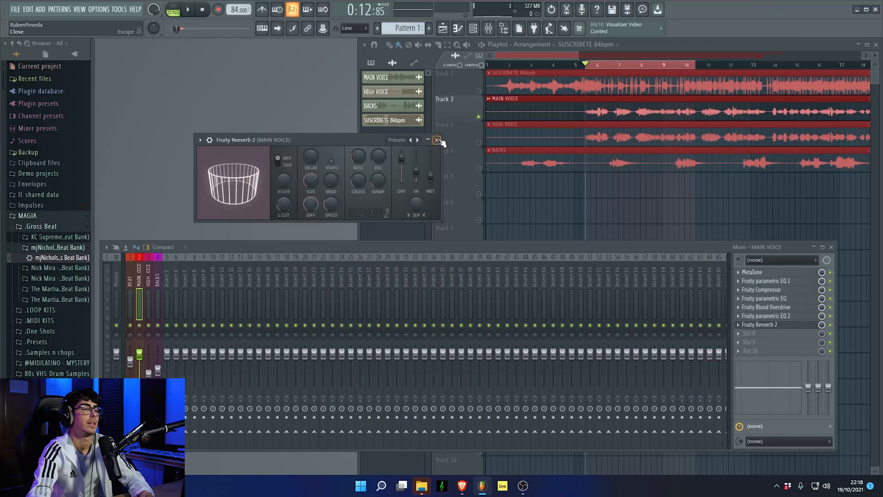
left_click(440, 142)
Load Fruity Delay 2 into the eighth effect slot of MAIN VOICE and adjust its feedback volume, cutoff and delay time by ear
left_click(771, 339)
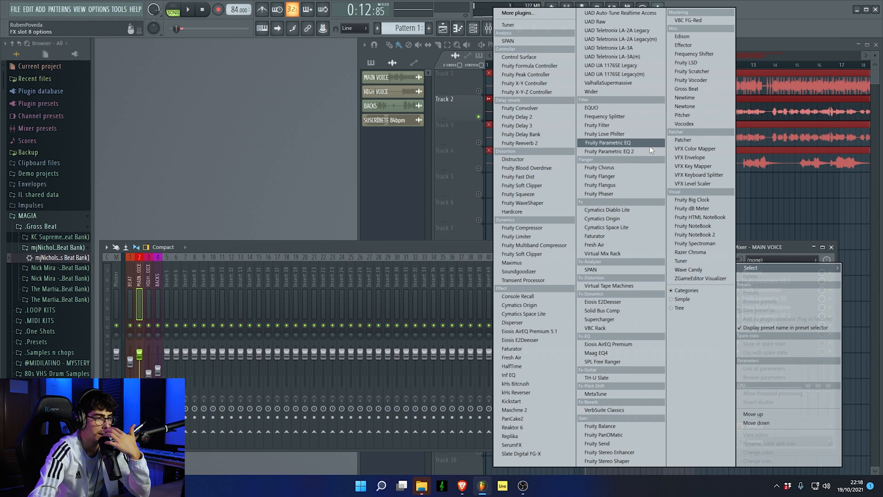
left_click(517, 117)
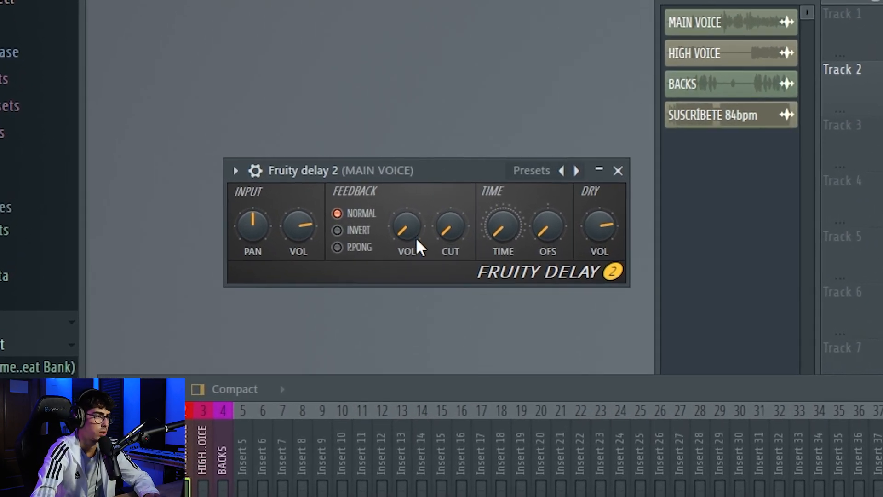
left_click_drag(413, 229, 412, 193)
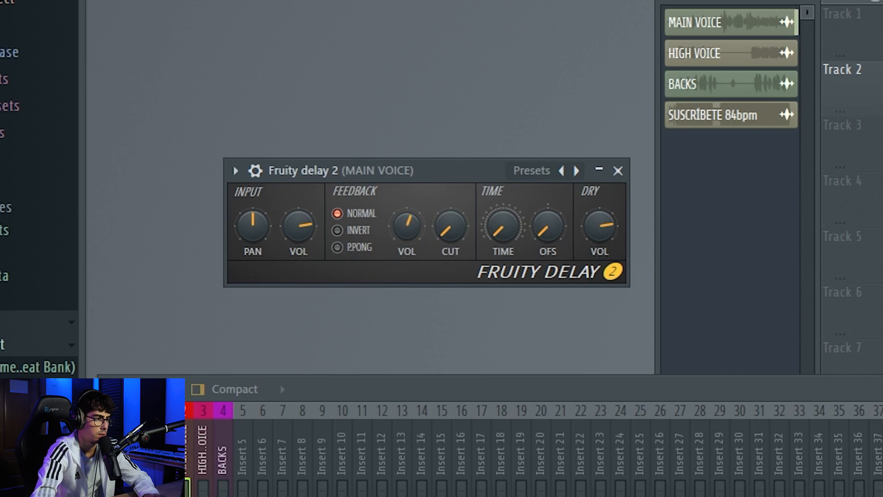
left_click_drag(503, 226, 503, 233)
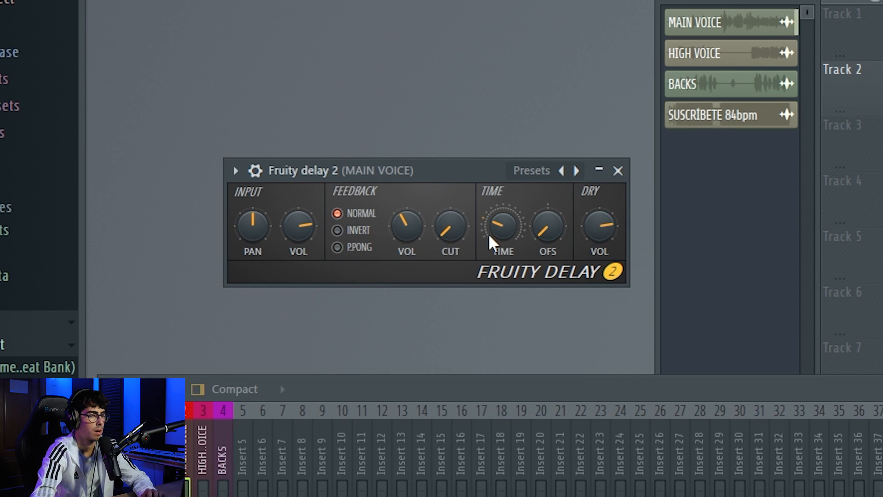
left_click_drag(443, 228, 442, 195)
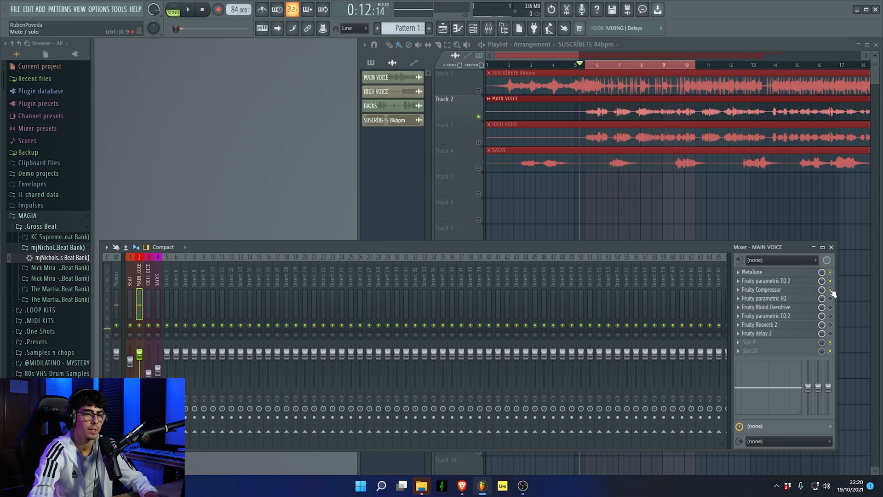
Play back the main vocal through its complete effect chain
key("space")
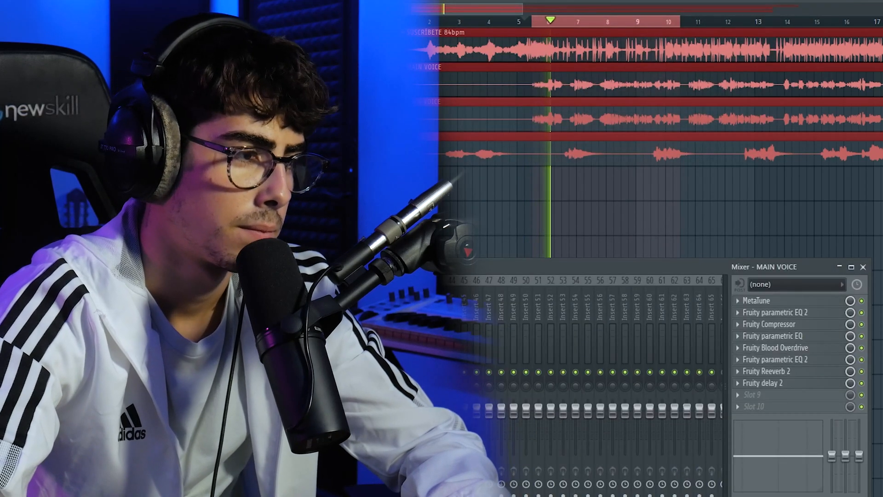
key("Left")
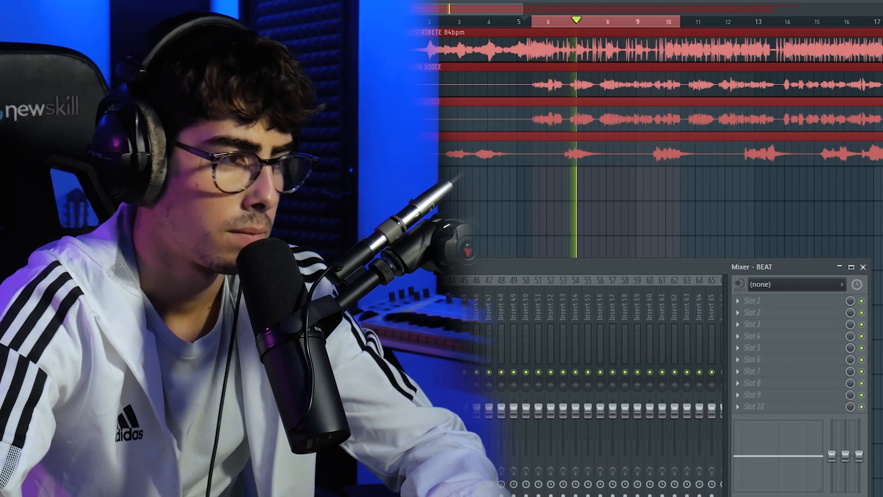
key("Right")
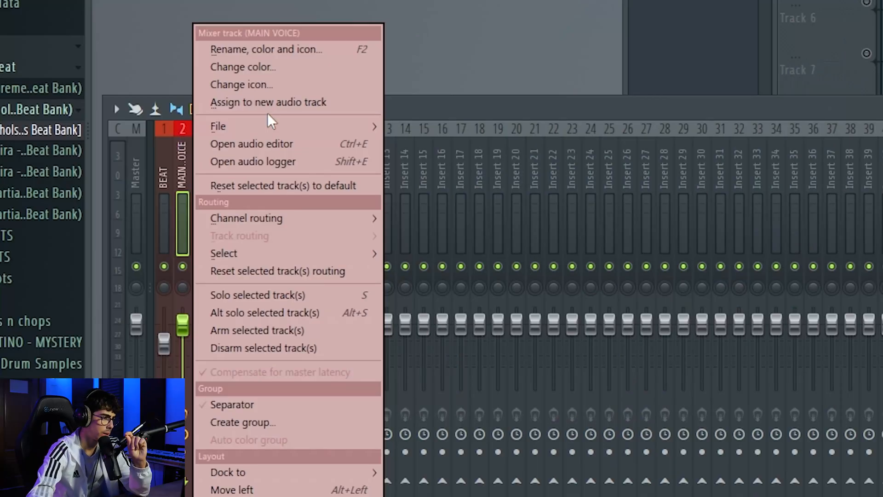
Save the MAIN VOICE mixer track state to a file and select the HIGH VOICE mixer track
left_click(303, 99)
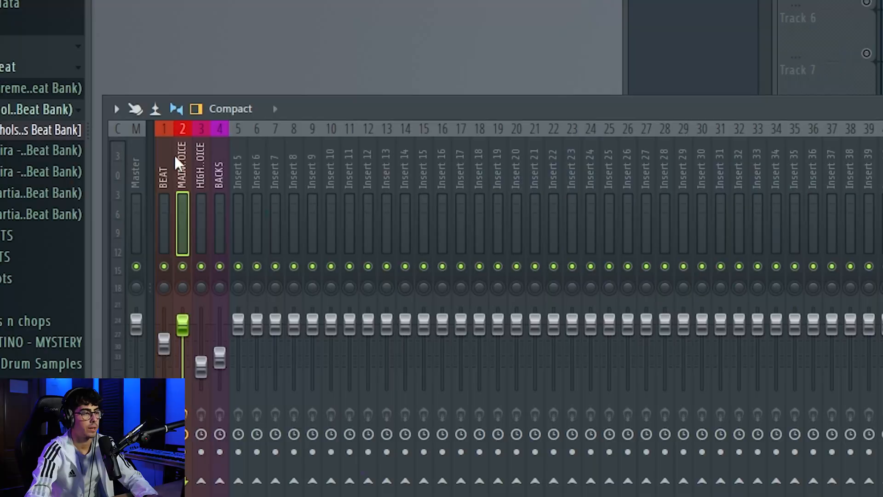
left_click(195, 153)
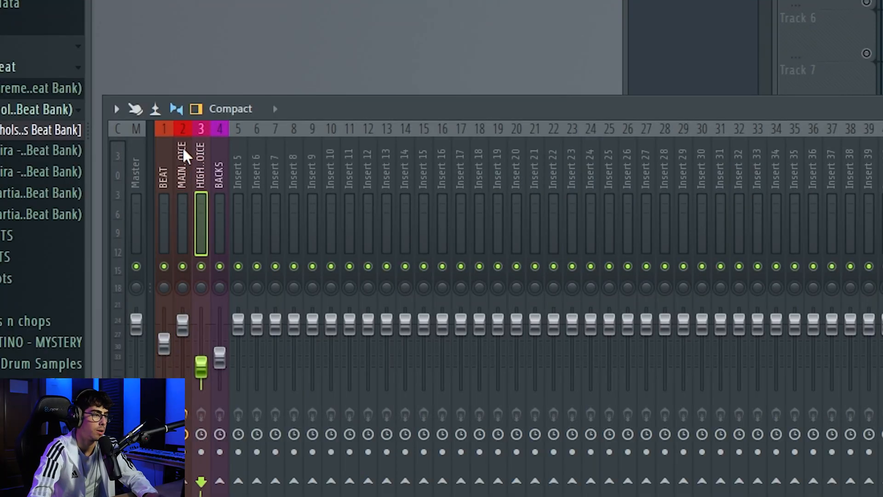
left_click(181, 152)
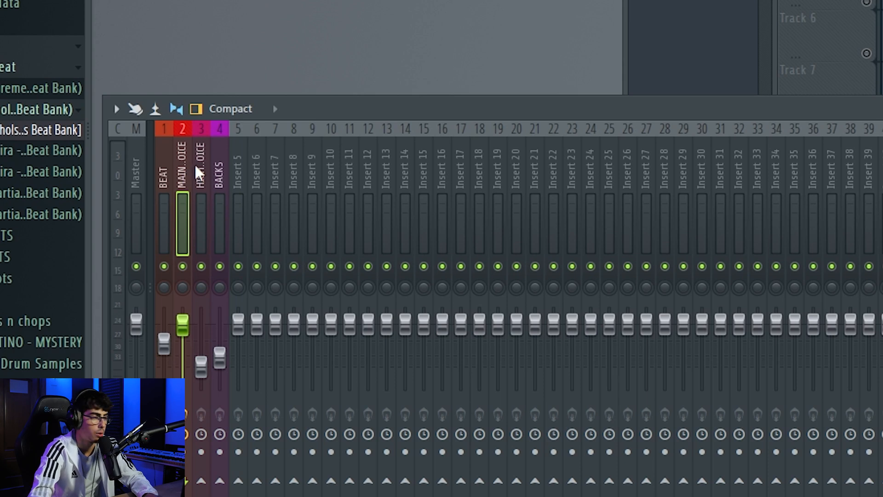
left_click(195, 165)
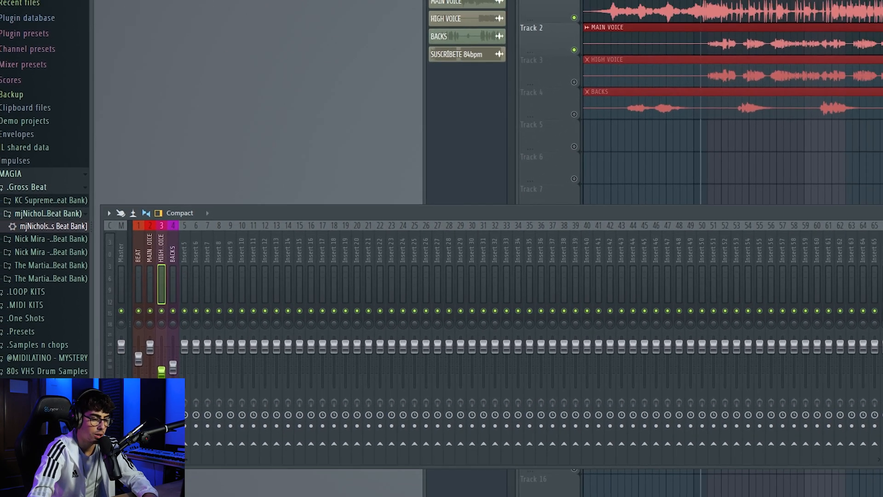
Switch to File Explorer, find the saved MAIN VOICE mixer state and load it onto the HIGH VOICE mixer track
mouse_move(447, 491)
left_click(398, 460)
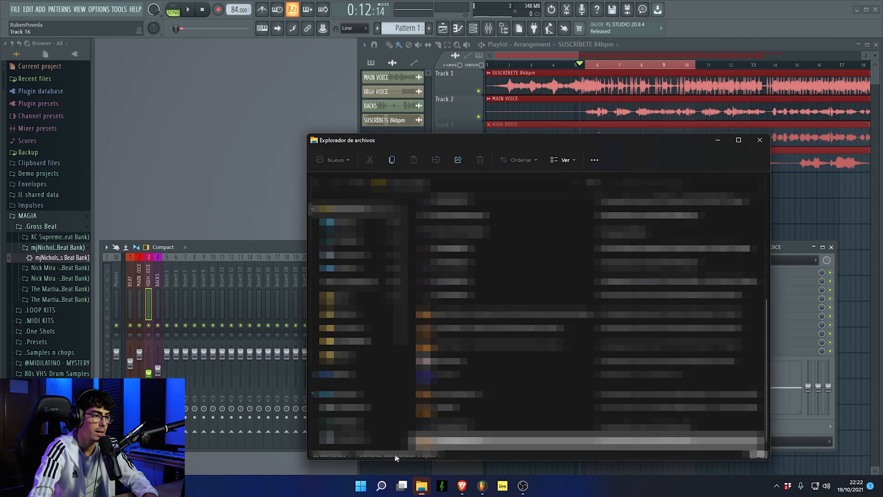
scroll(580, 367, "up", 5)
right_click(637, 363)
left_click(673, 329)
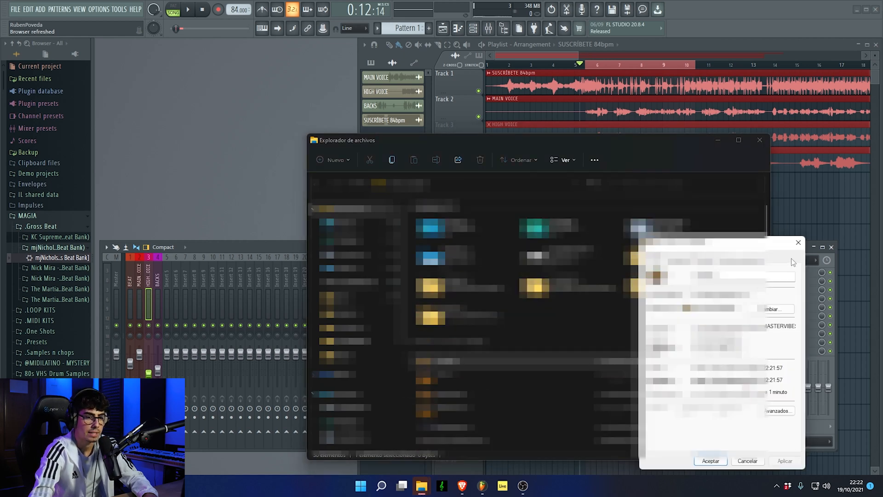
left_click(799, 244)
left_click_drag(573, 144, 587, 171)
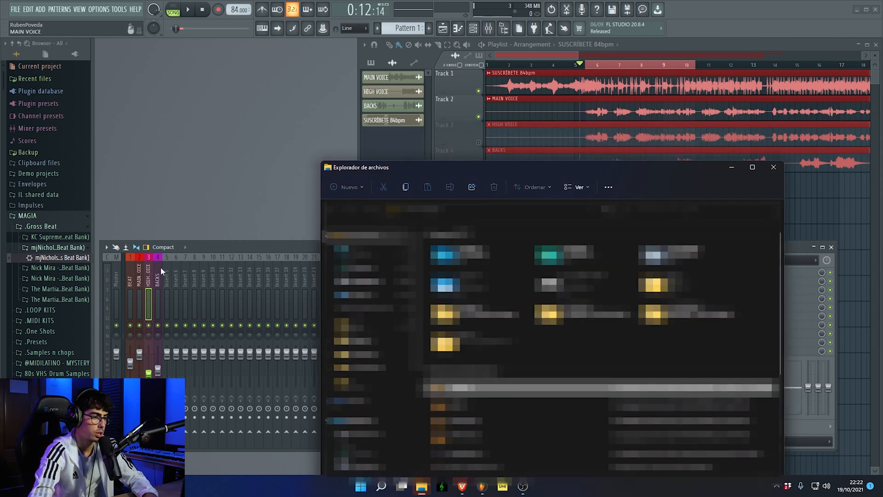
left_click(148, 281)
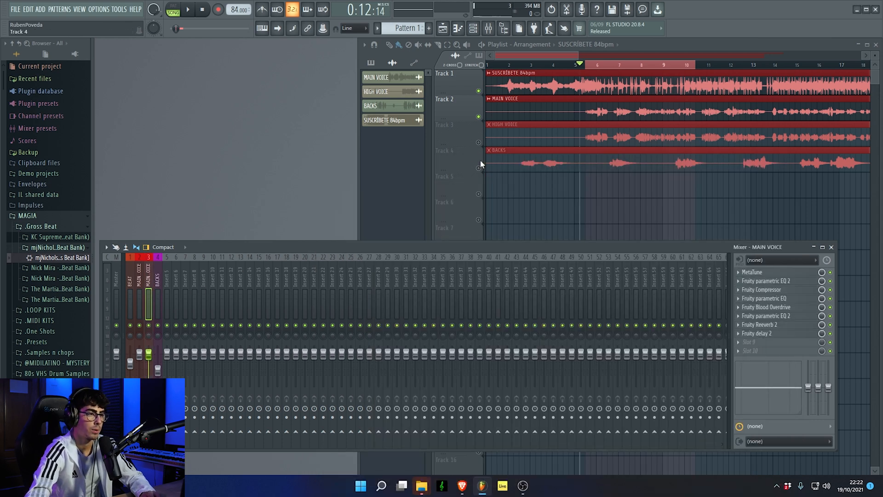
Solo the HIGH VOICE playlist track and listen to it through the copied effect chain
right_click(479, 143)
key("space")
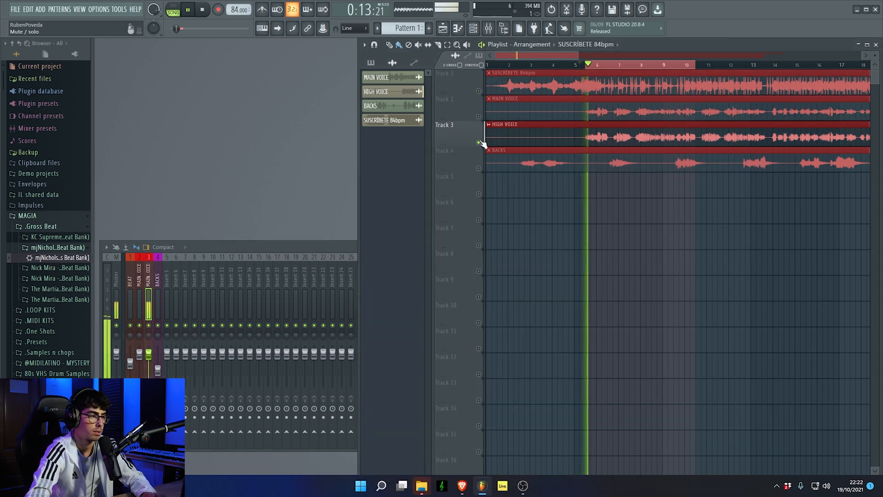
left_click(148, 256)
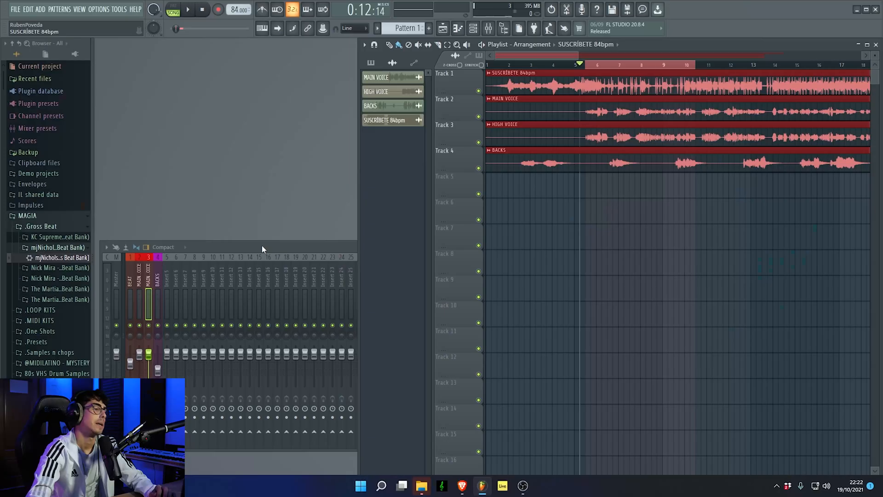
In the sixth-slot Fruity Parametric EQ 2 of the high voice's mixer track, change band 7 to a low pass near 5.5 kHz
left_click(261, 247)
left_click(778, 317)
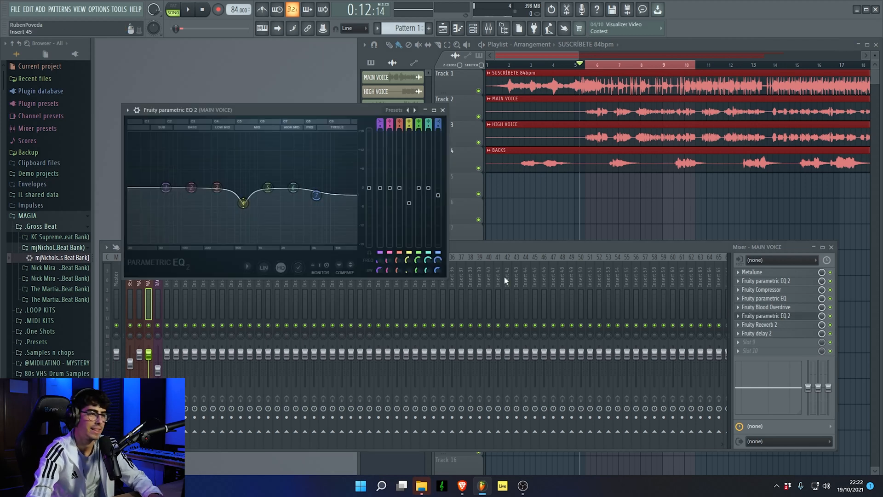
right_click(332, 195)
mouse_move(352, 217)
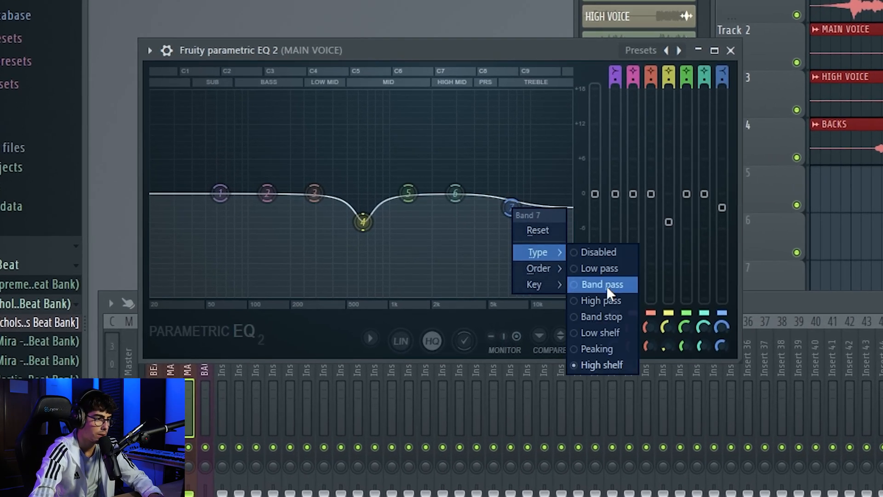
left_click(604, 300)
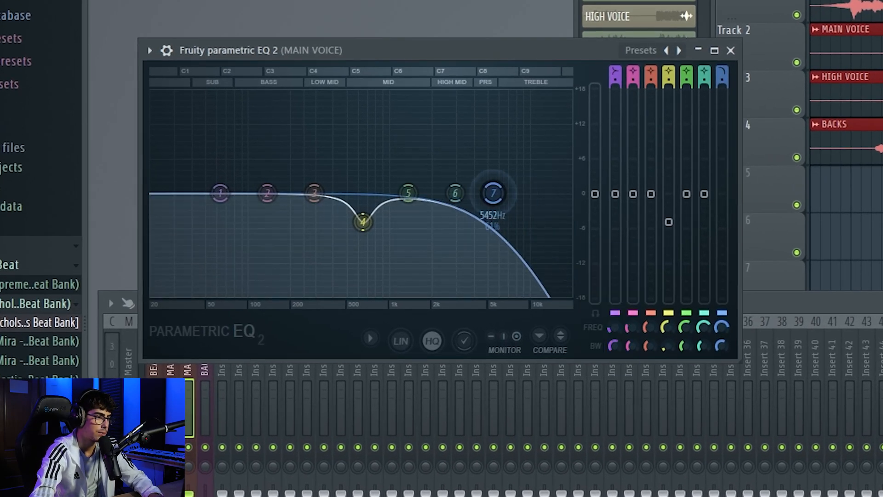
Change band 1 to a high pass and raise its cutoff to band 3's frequency
right_click(222, 195)
mouse_move(236, 240)
left_click(304, 288)
left_click_drag(220, 193, 308, 193)
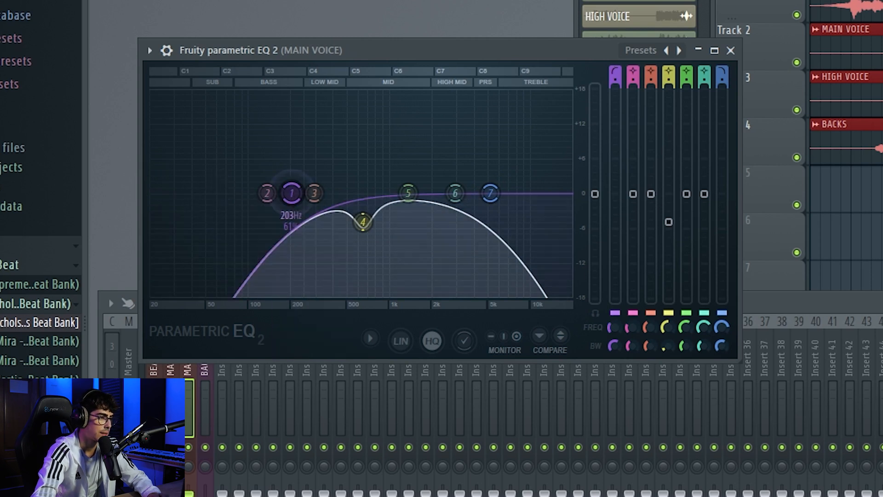
During playback, lower the low pass to about 1.7 kHz, boost band 5 about 2 dB and reduce band 4's cut to about 2.5 dB
key("space")
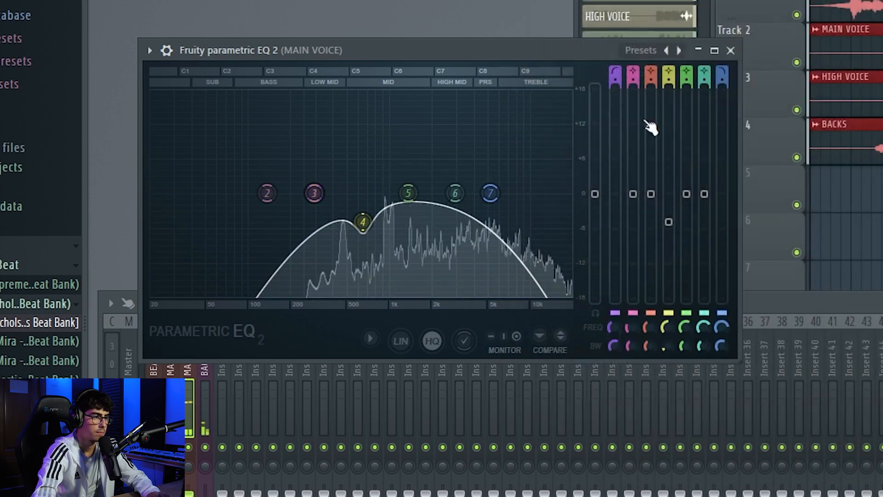
left_click_drag(489, 193, 406, 188)
left_click_drag(373, 231, 358, 218)
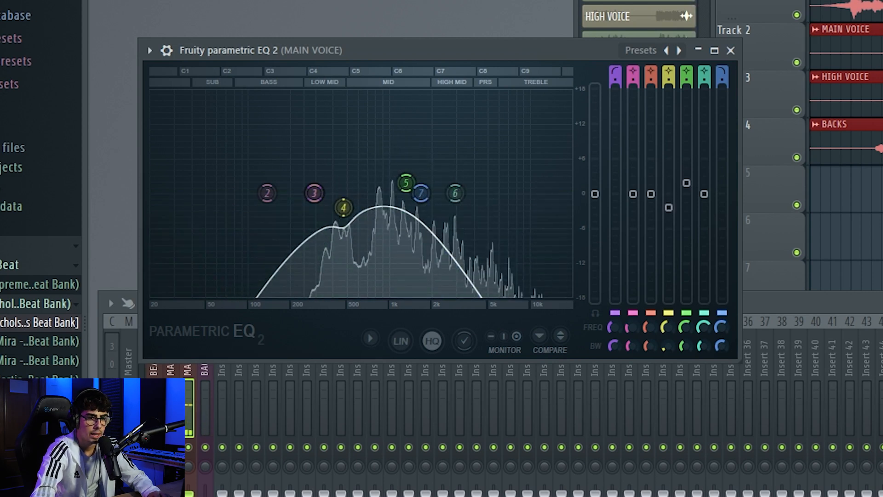
Raise the Wet level of the high voice's Fruity Reeverb 2 and slightly lower its Dry level
left_click_drag(708, 158, 708, 133)
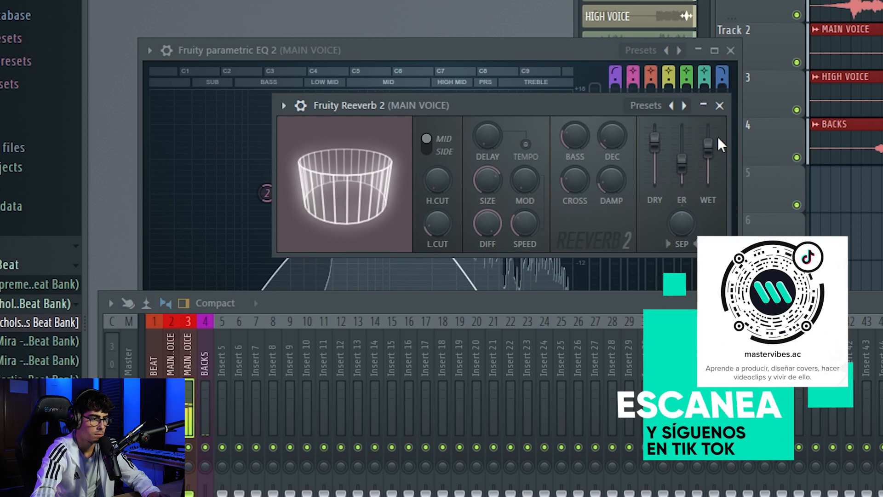
left_click_drag(708, 144, 708, 126)
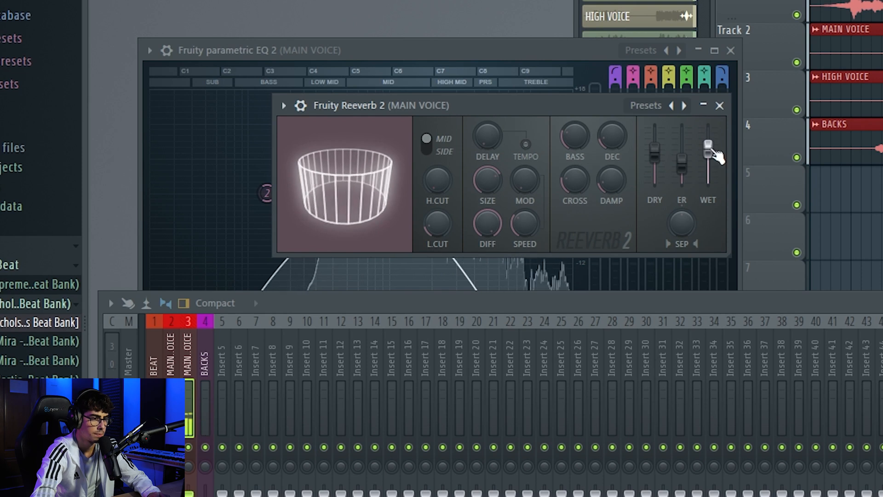
Lower the high voice's mixer track level a little below the main voice's
left_click(731, 51)
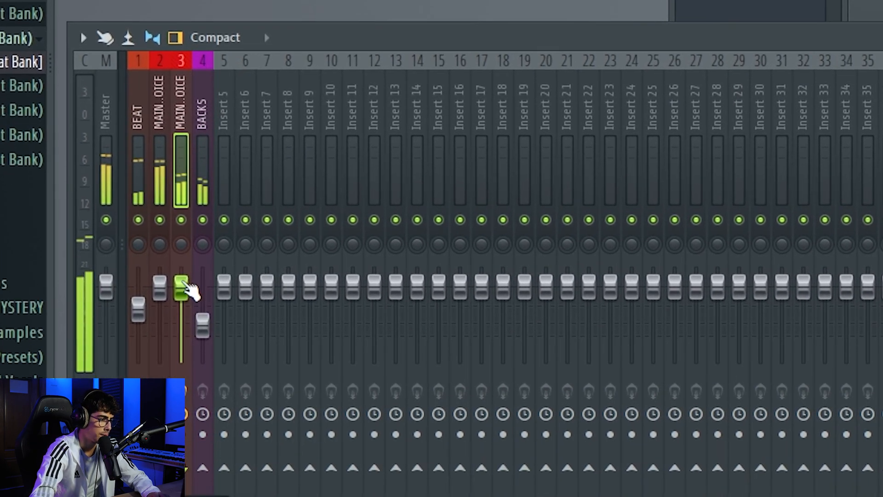
left_click_drag(184, 285, 182, 307)
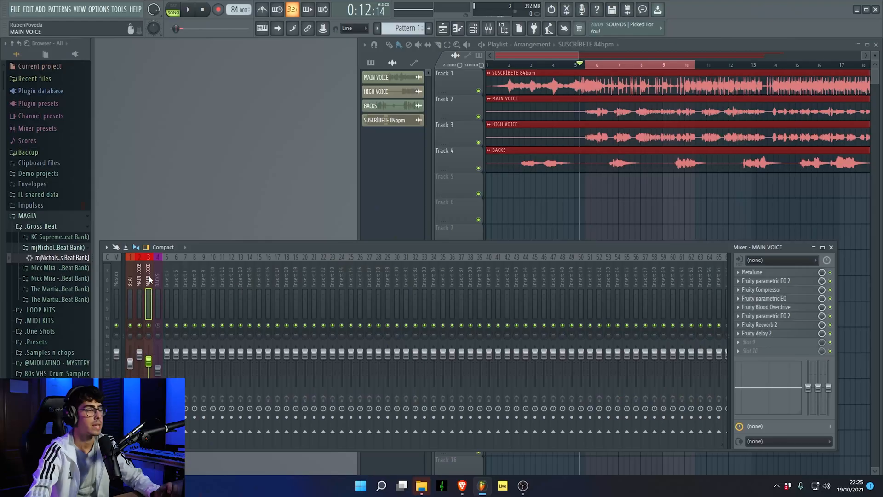
Solo the BACKS mixer track, play it from about bar 7, and load the saved main voice preset onto it from File Explorer
left_click(155, 276)
right_click(157, 326)
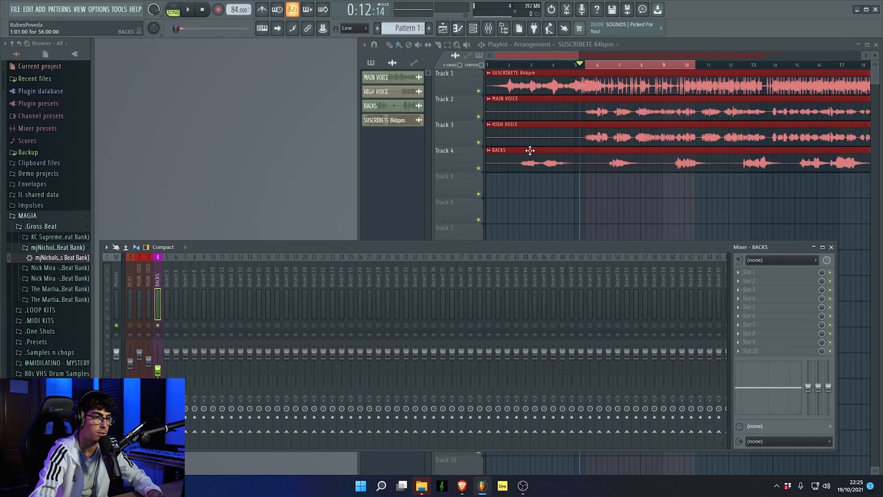
left_click(525, 65)
left_click(617, 64)
key("space")
left_click(291, 241)
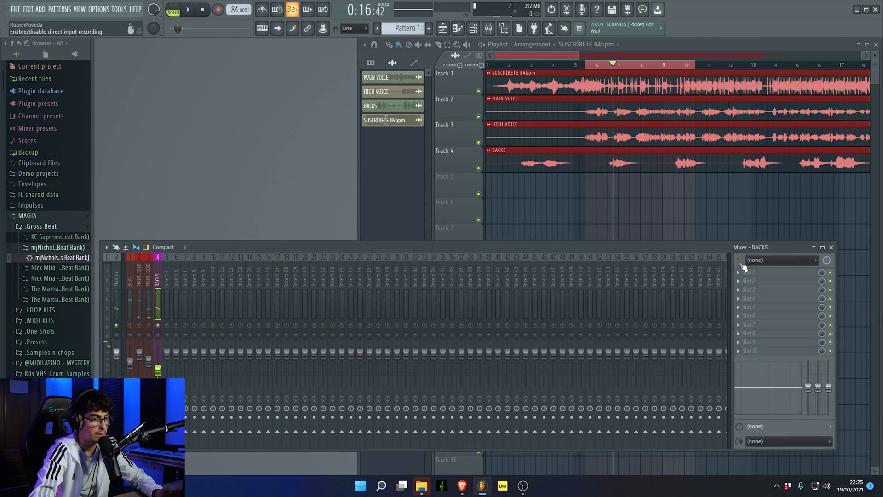
left_click(421, 486)
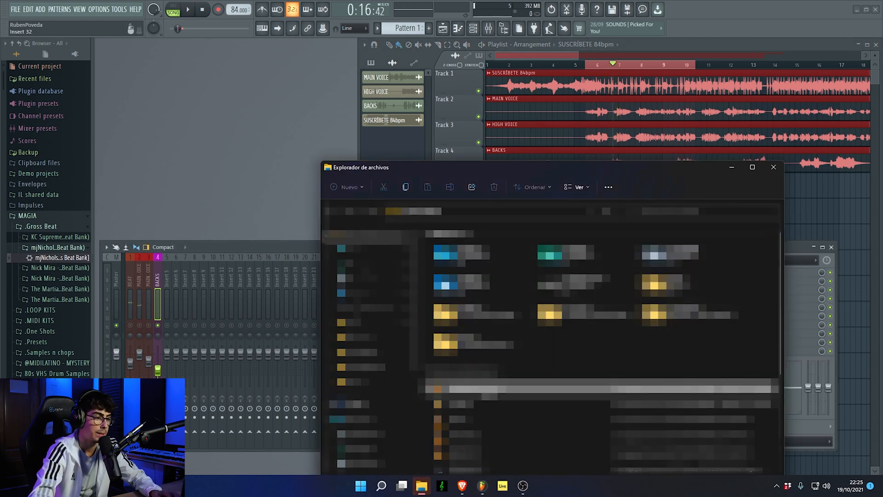
left_click(160, 276)
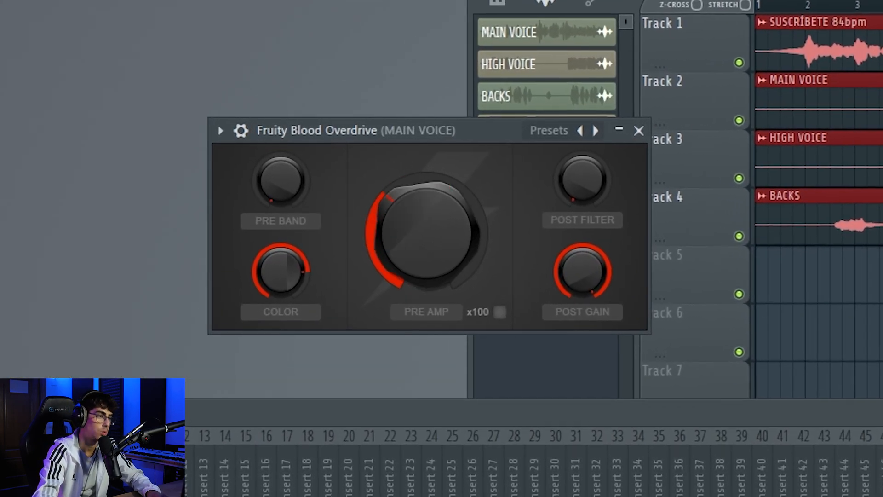
On the backs track, raise Fruity Blood Overdrive's Pre Amp past half, lower its Post Gain, and adjust MetaTune's Speed
left_click_drag(427, 234, 426, 198)
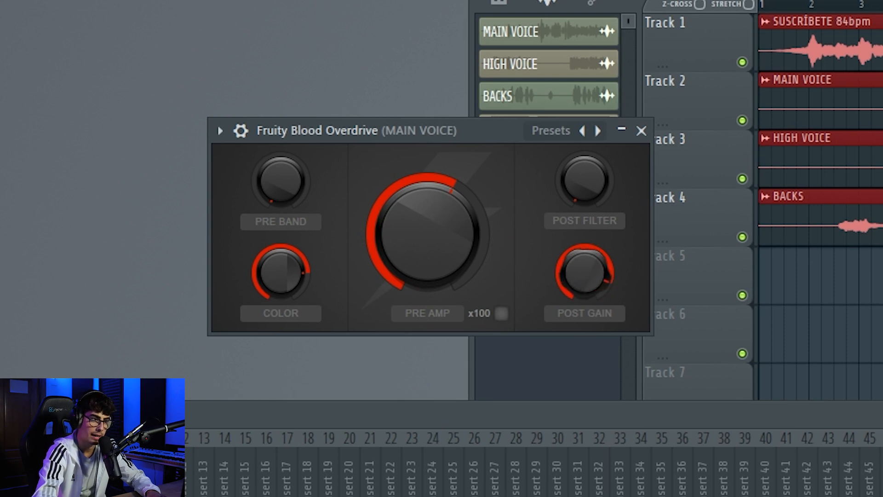
left_click_drag(584, 273, 584, 293)
mouse_move(428, 234)
left_mouse_down()
mouse_move(428, 195)
mouse_move(427, 226)
left_mouse_up()
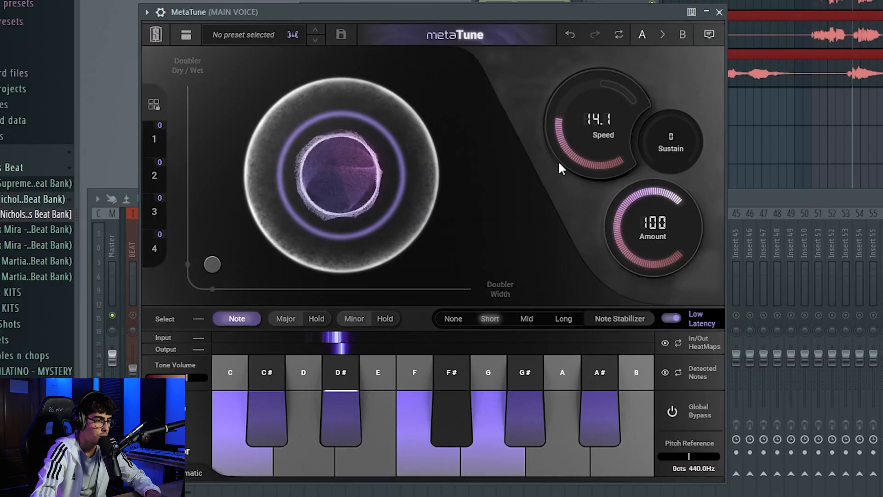
left_click_drag(591, 122, 591, 145)
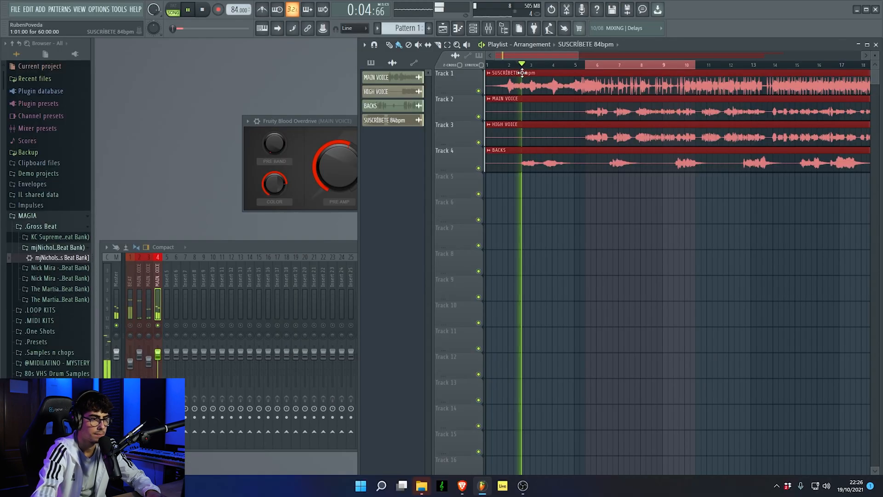
During playback, lower the Dry level of the backs' Fruity Reeverb 2 and raise the input volume of its Fruity Delay 2
left_click(319, 120)
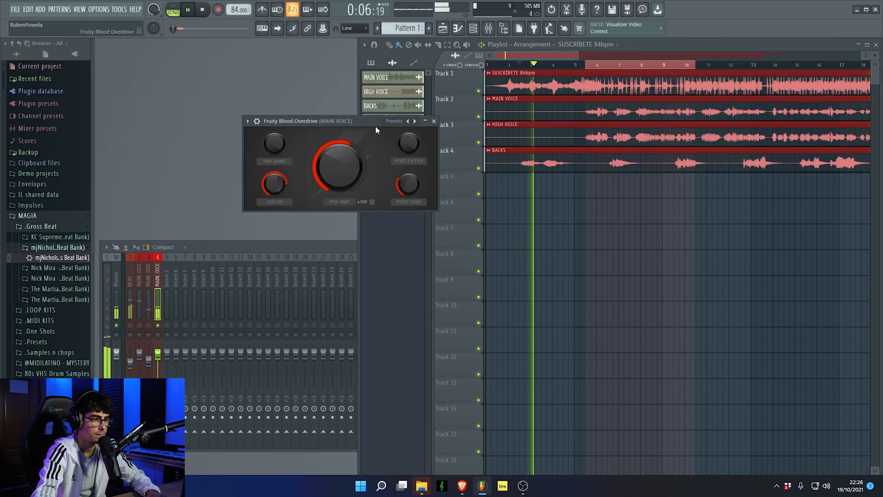
left_click(274, 251)
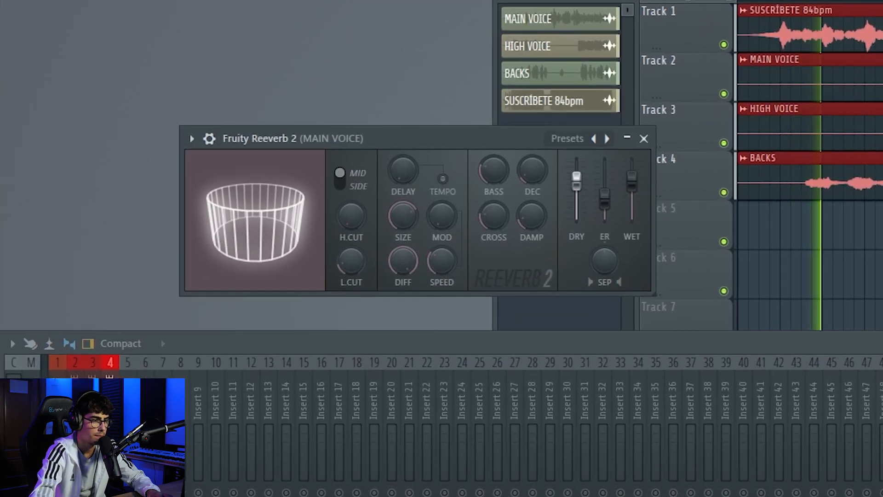
left_click_drag(576, 181, 577, 195)
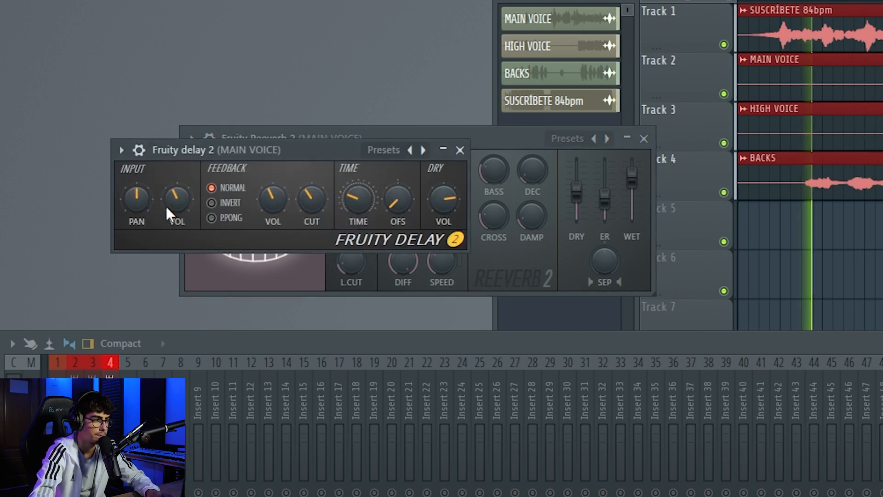
scroll(167, 205, "up", 5)
scroll(167, 203, "up", 3)
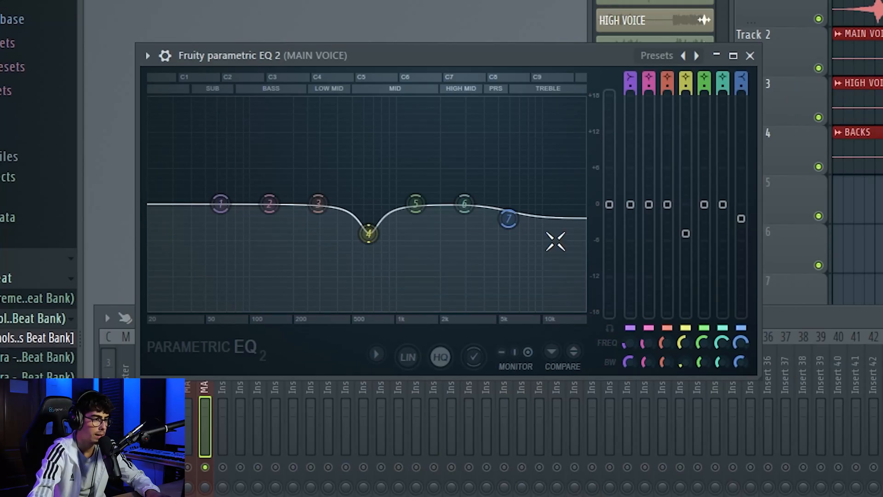
Change band 7 of the backs' Fruity Parametric EQ 2 to a low pass near 4 kHz
right_click(508, 218)
mouse_move(552, 267)
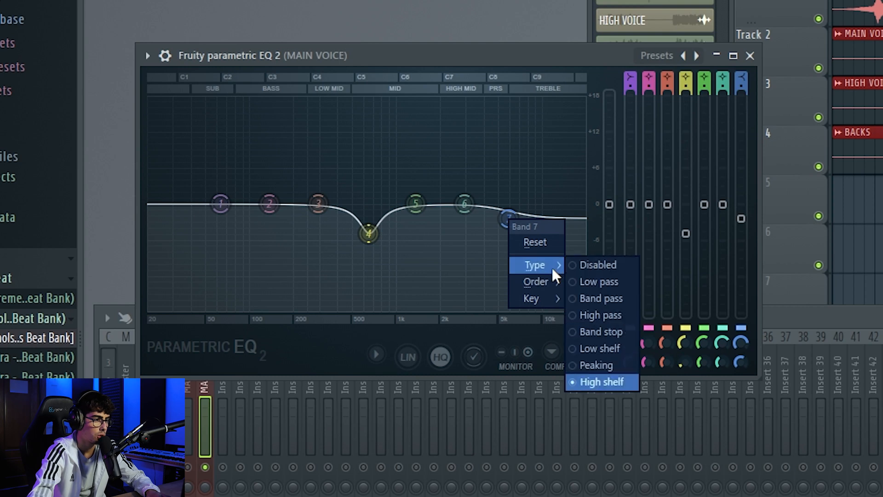
left_click(603, 285)
left_click_drag(507, 203, 488, 204)
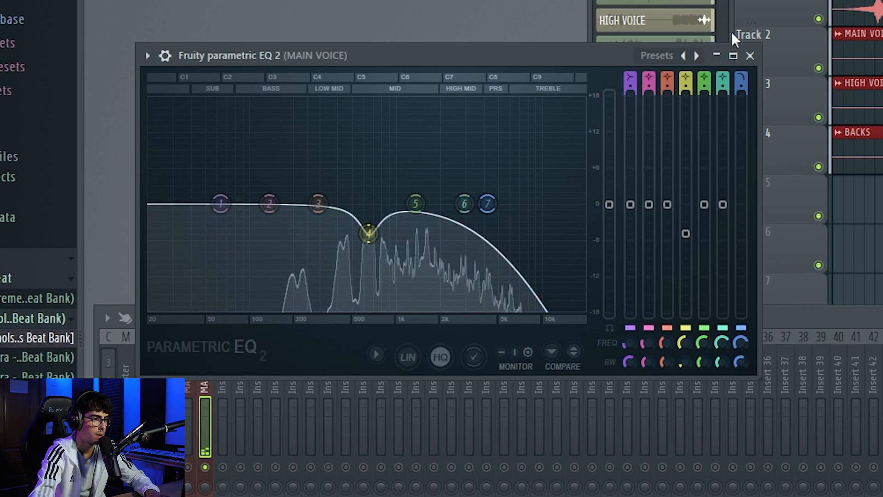
left_click(749, 56)
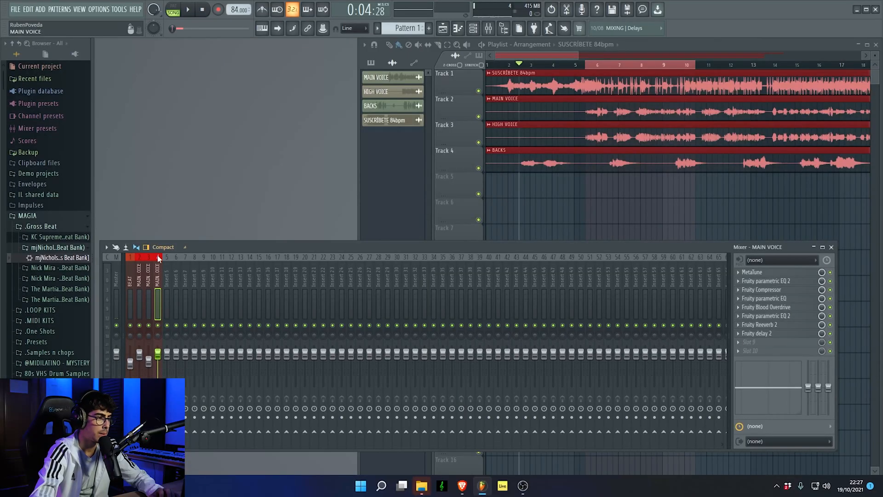
right_click(157, 255)
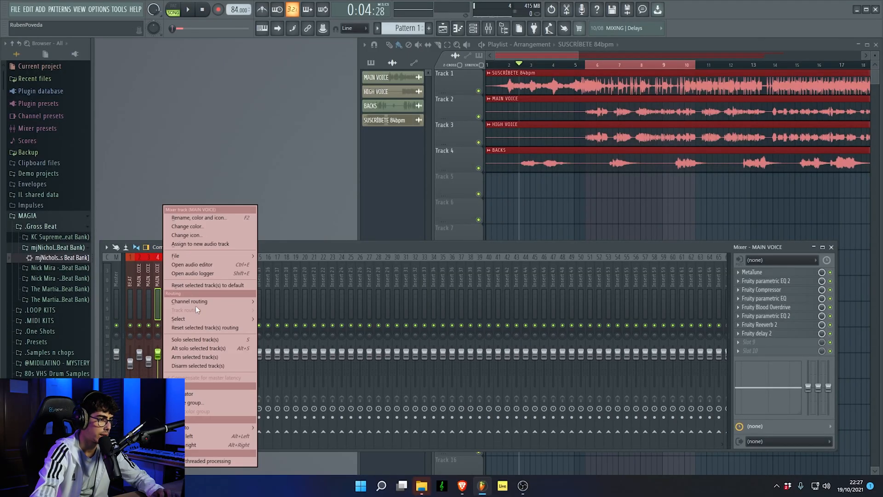
left_click(650, 319)
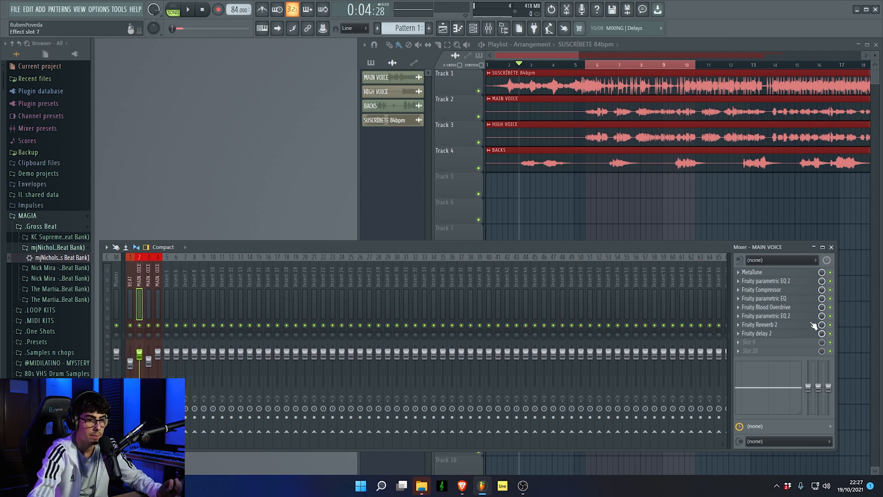
In the main voice's second-slot Fruity Parametric EQ 2, browse the presets and try the Mastering preset Kick and others listed near it
left_click(791, 283)
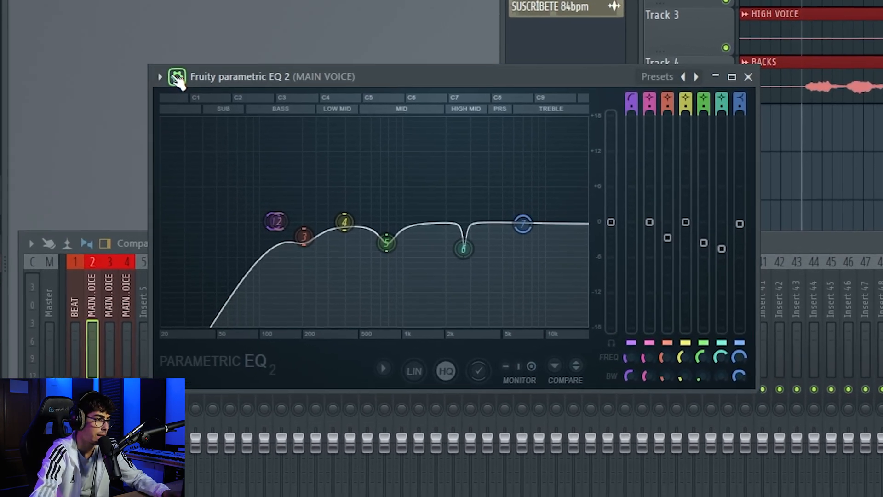
left_click(175, 156)
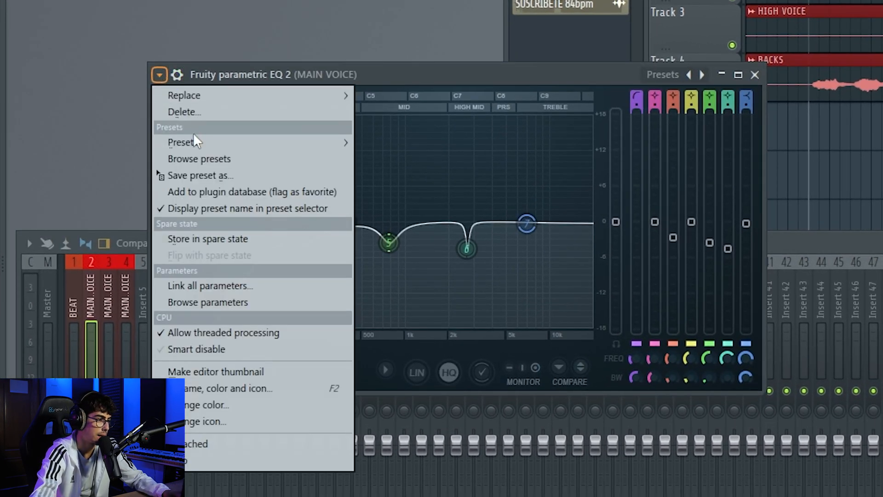
left_click(199, 158)
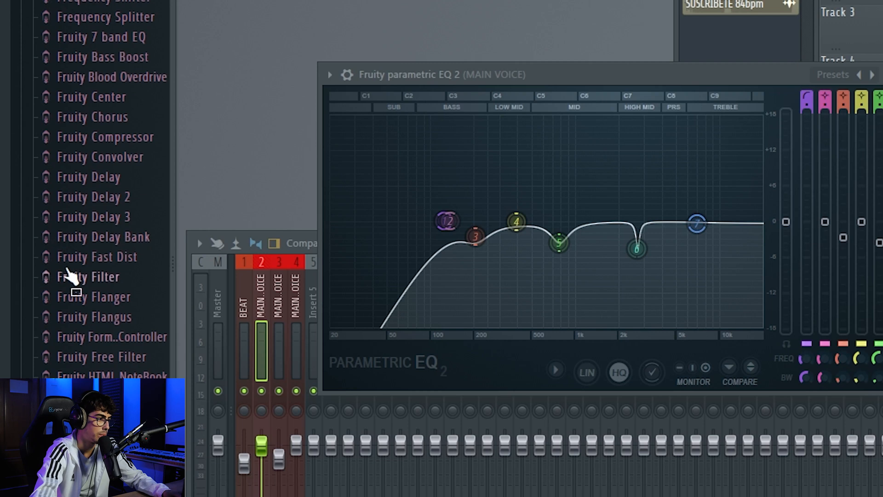
scroll(69, 184, "down", 4)
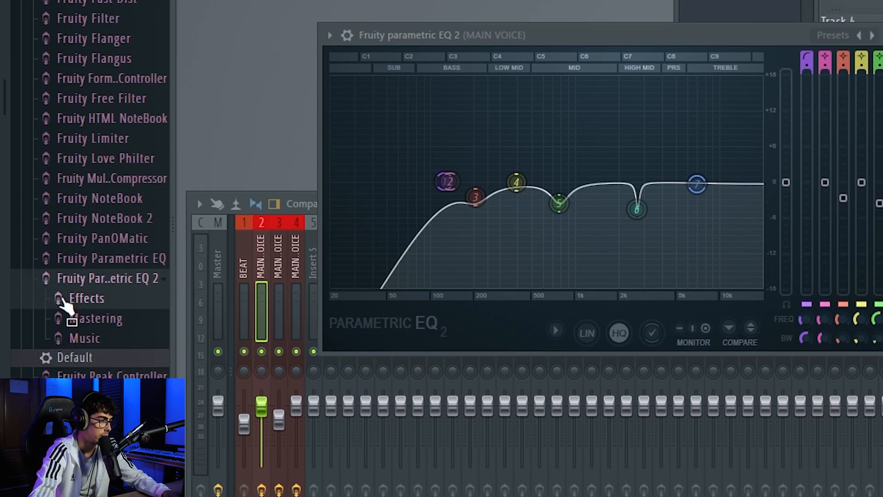
left_click(69, 264)
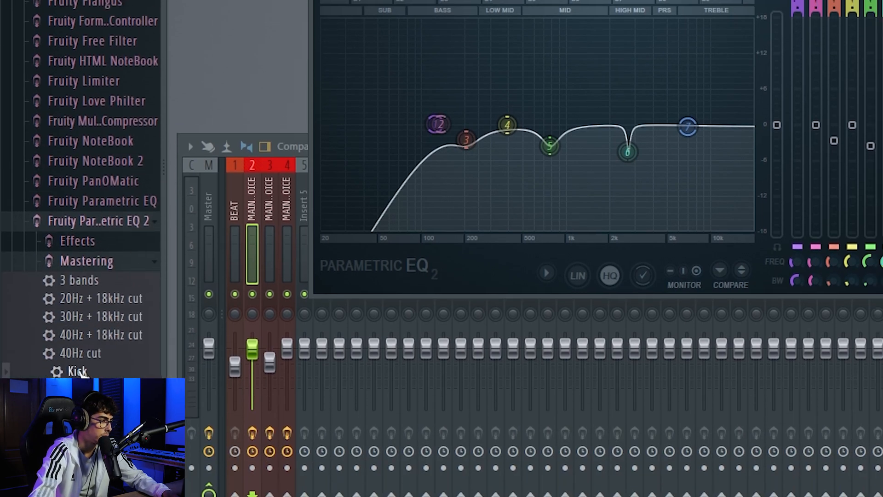
left_click_drag(78, 365, 481, 171)
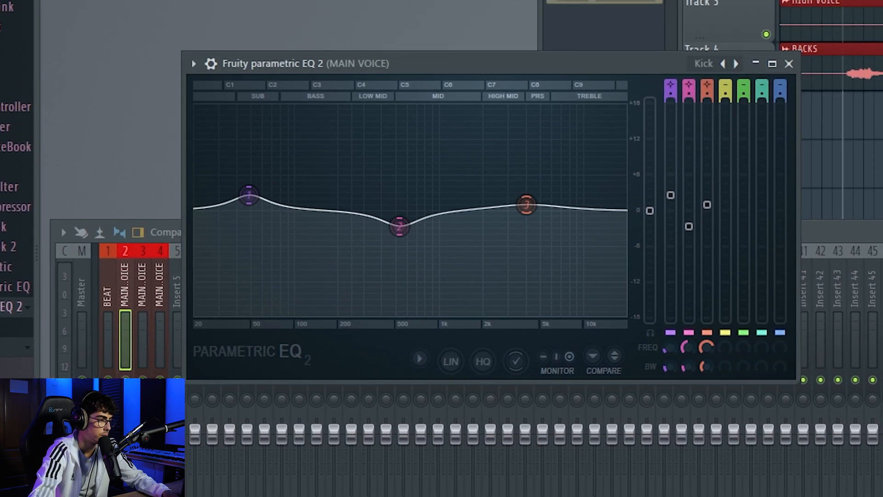
left_click_drag(18, 453, 302, 265)
left_click_drag(19, 473, 299, 268)
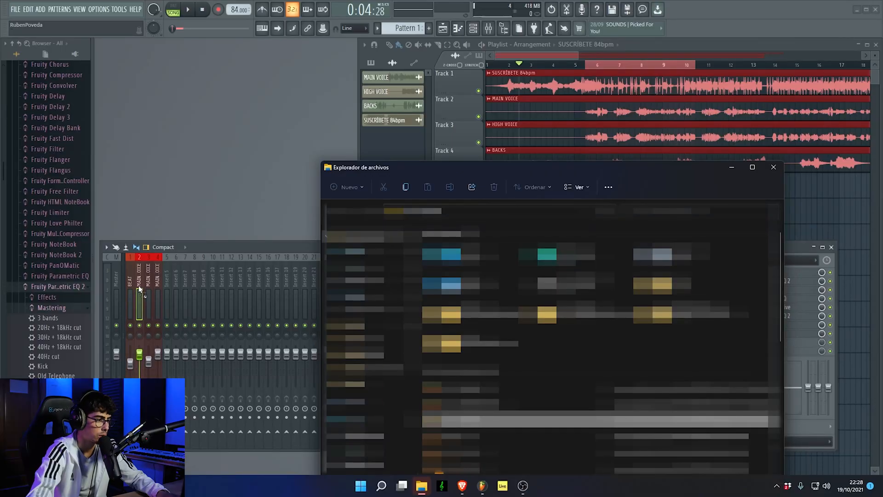
Reload the saved preset from File Explorer onto the main voice's mixer track and show the mixer during playback
left_click_drag(139, 289, 137, 285)
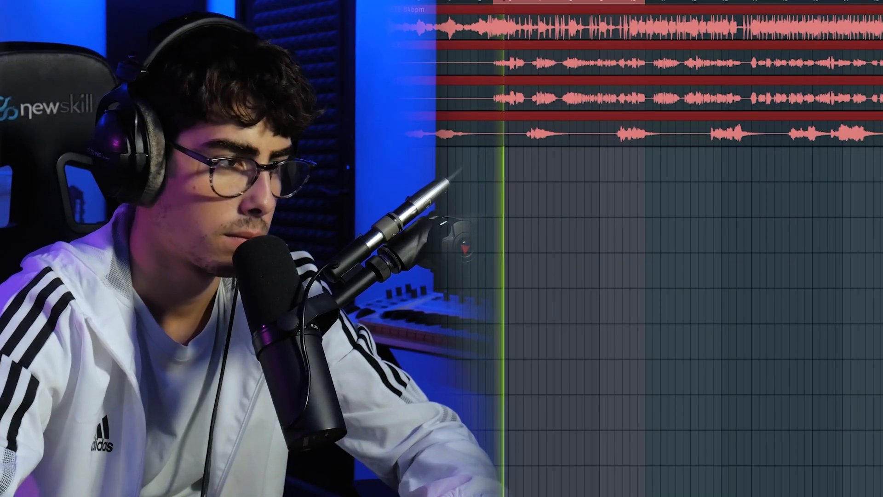
key("F9")
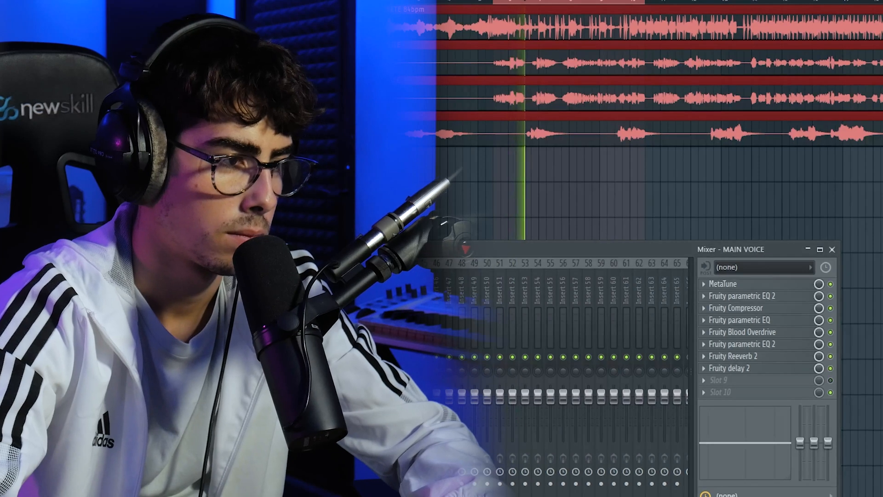